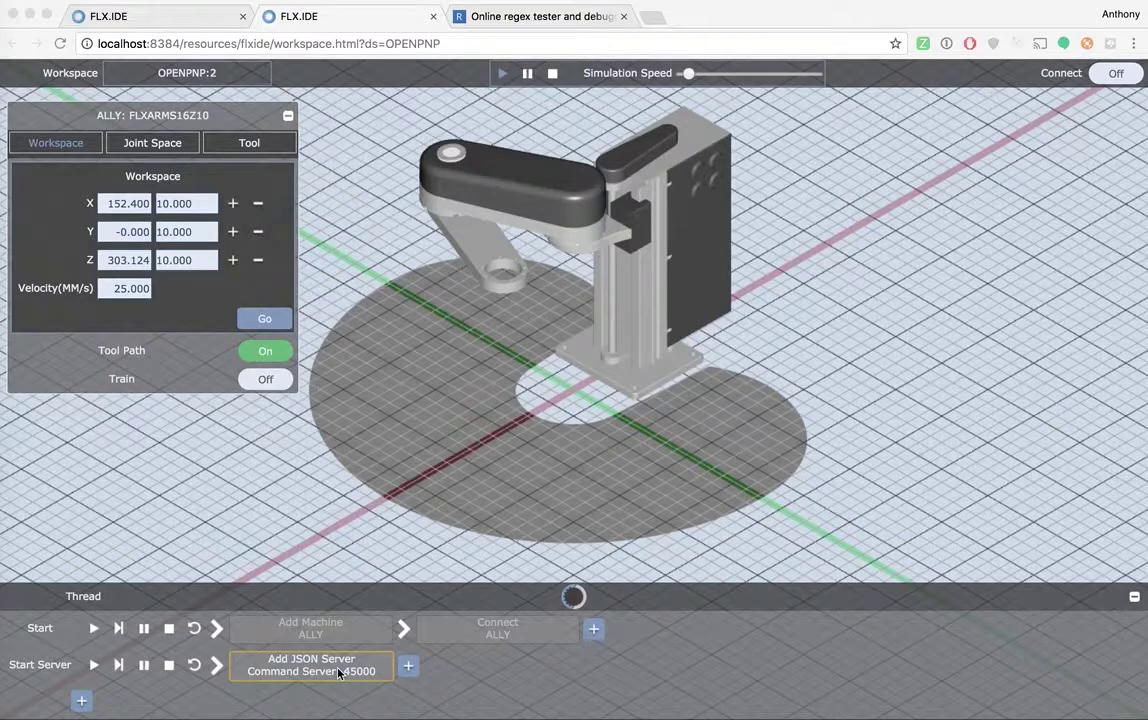
Focus the browser window and open the file options for the openpnp.flx command-server script.
{"action": "left_click", "coordinate": [572, 601]}
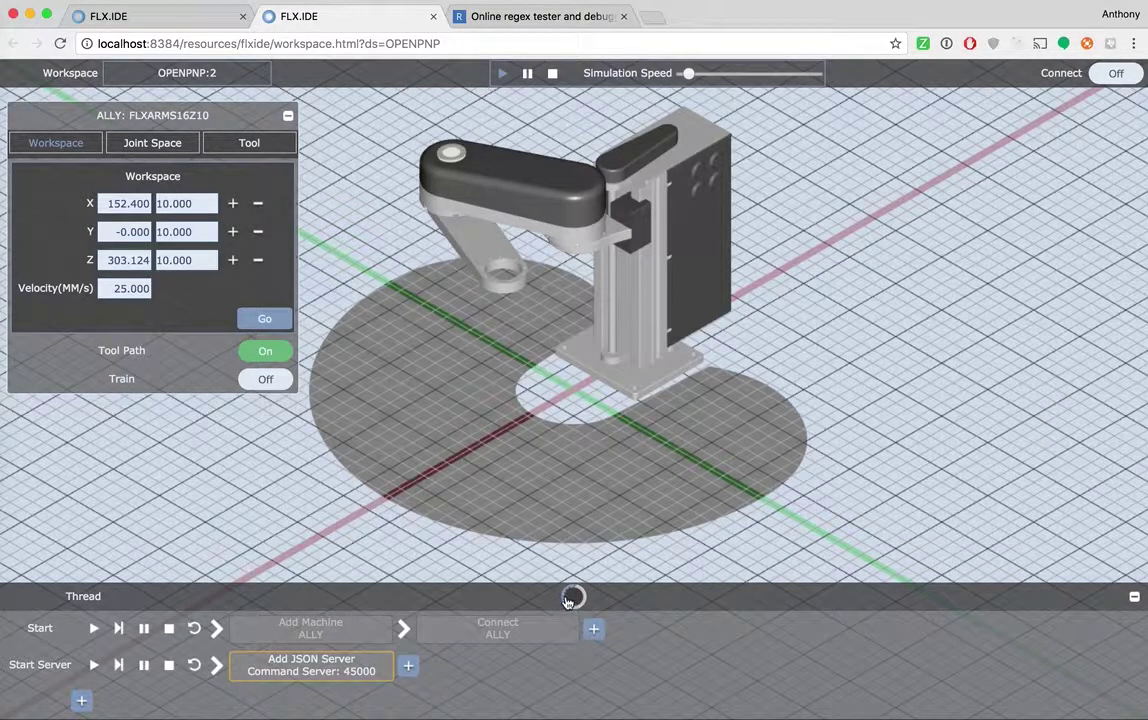
{"action": "left_click", "coordinate": [573, 598]}
Open openpnp.flx, scroll back to line 1 to review its command functions, then close it with OK.
{"action": "left_click", "coordinate": [530, 522]}
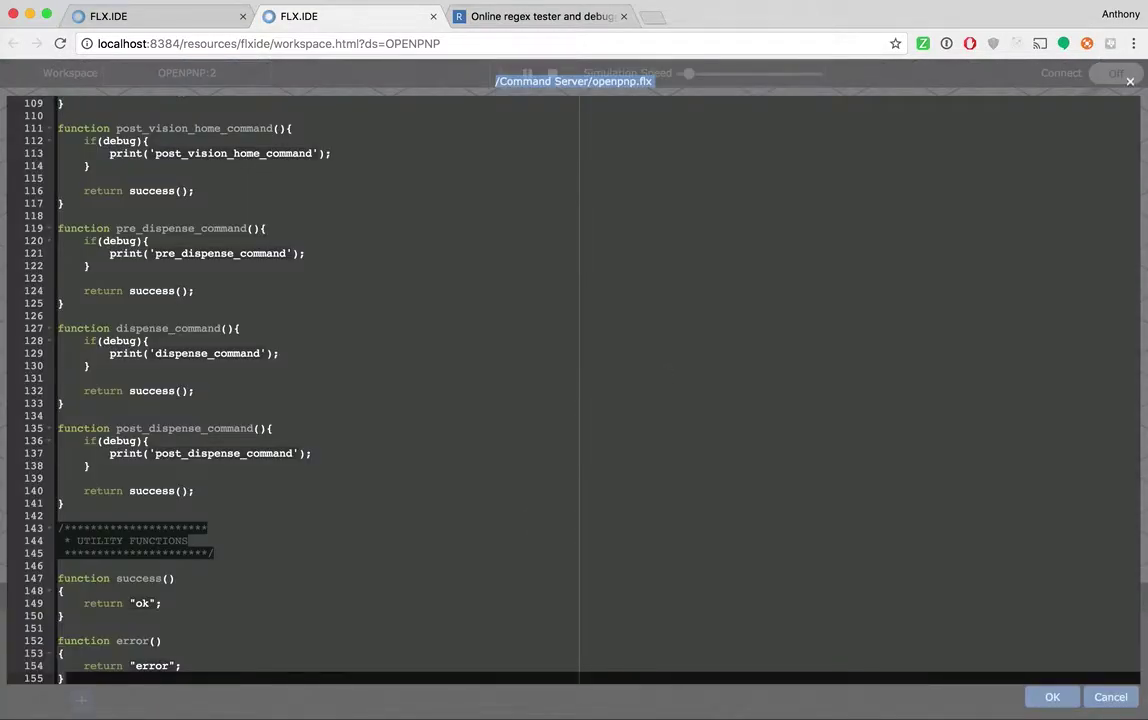
{"action": "scroll", "coordinate": [300, 390], "scroll_direction": "up", "scroll_amount": 15}
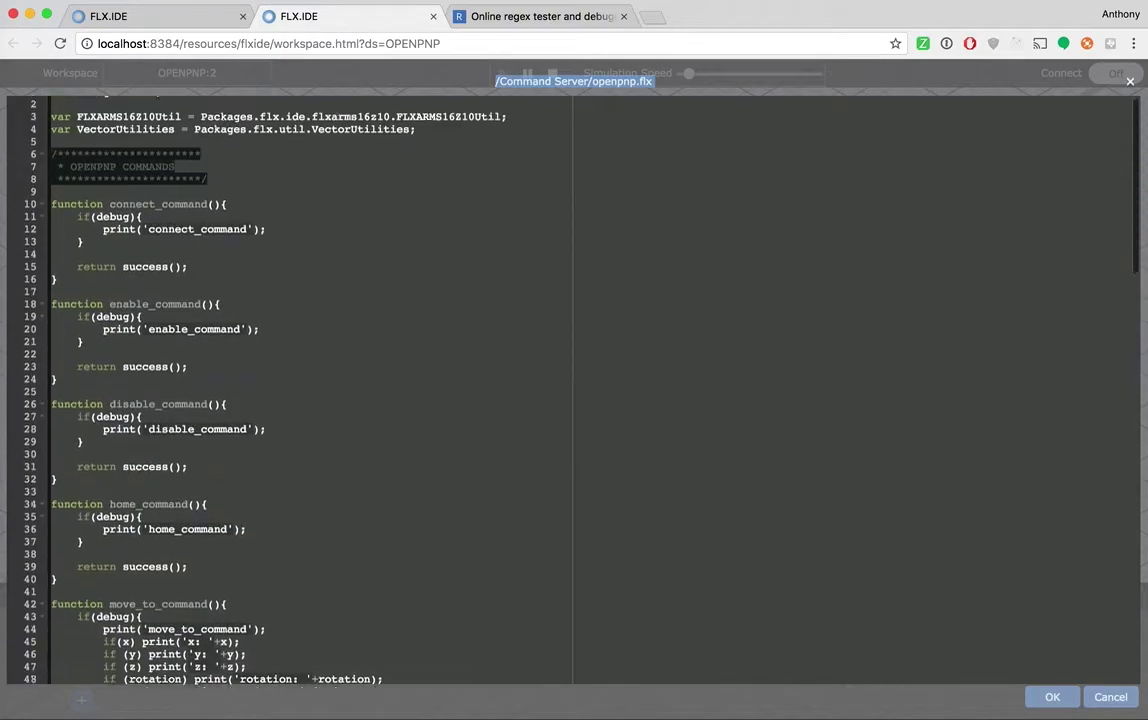
{"action": "scroll", "coordinate": [219, 481], "scroll_direction": "up", "scroll_amount": 1}
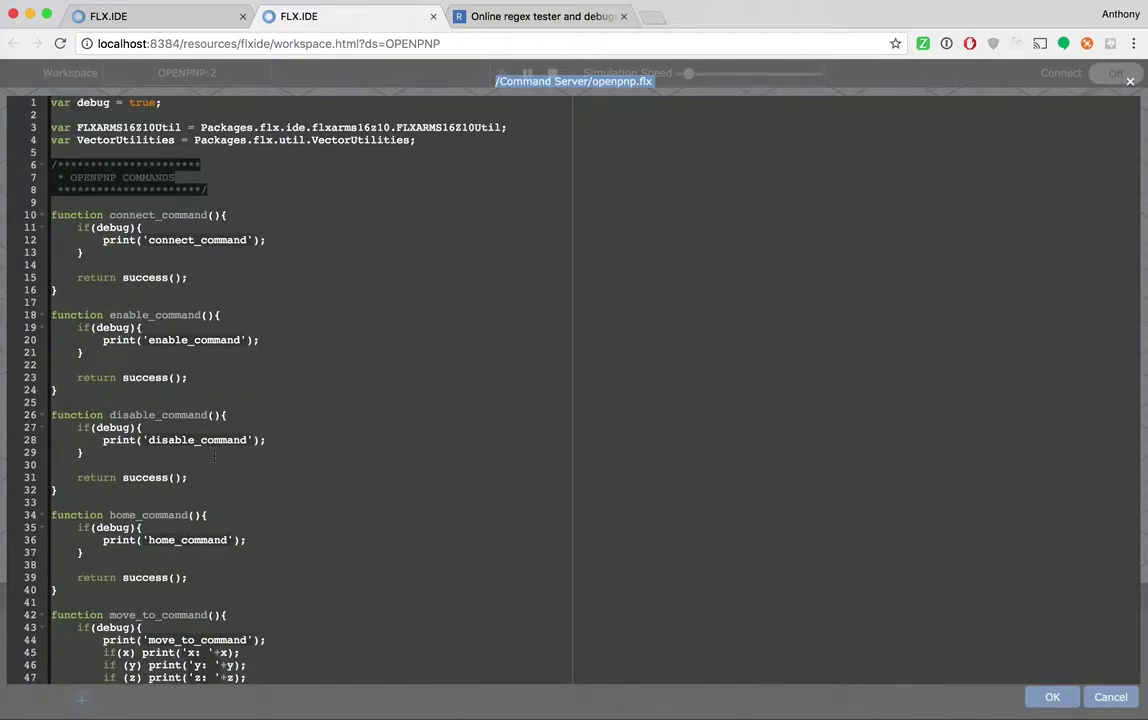
{"action": "scroll", "coordinate": [164, 278], "scroll_direction": "down", "scroll_amount": 12}
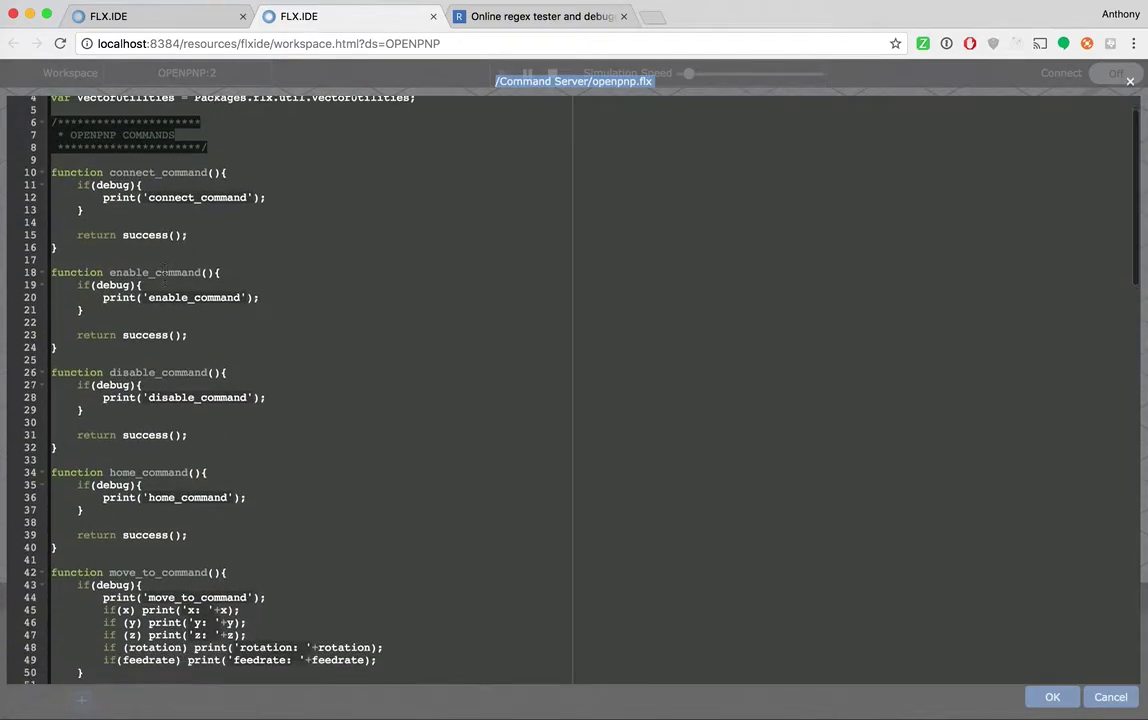
{"action": "scroll", "coordinate": [164, 280], "scroll_direction": "up", "scroll_amount": 7}
{"action": "scroll", "coordinate": [164, 280], "scroll_direction": "up", "scroll_amount": 5}
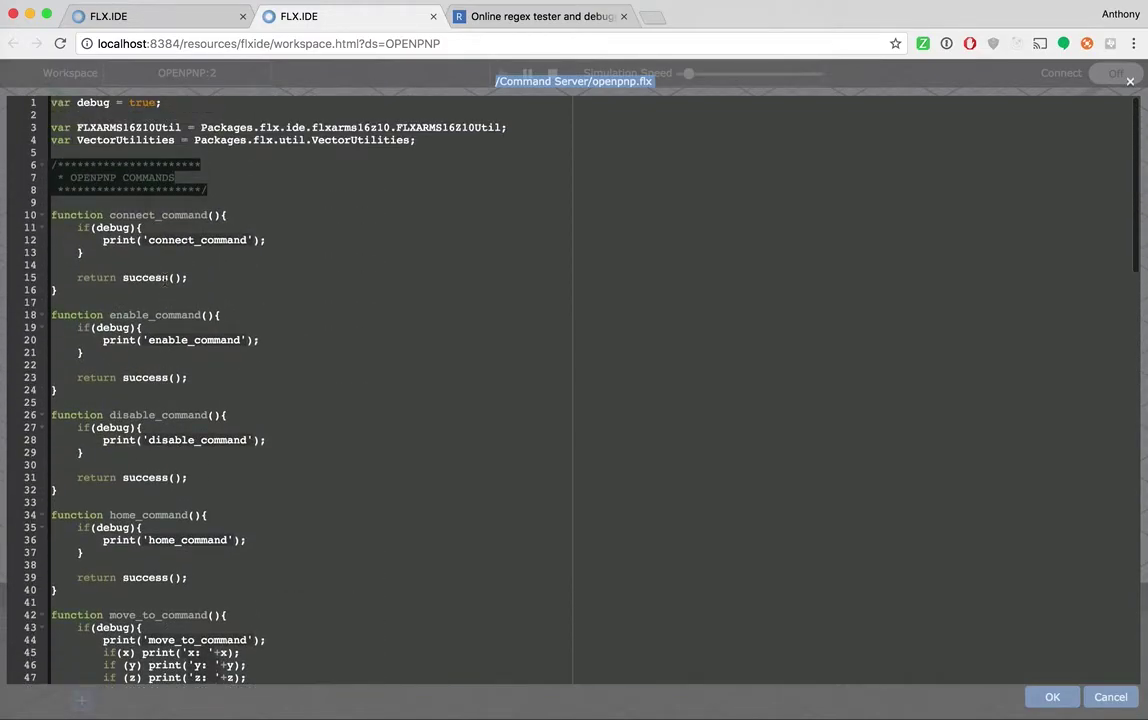
{"action": "left_click", "coordinate": [1053, 697]}
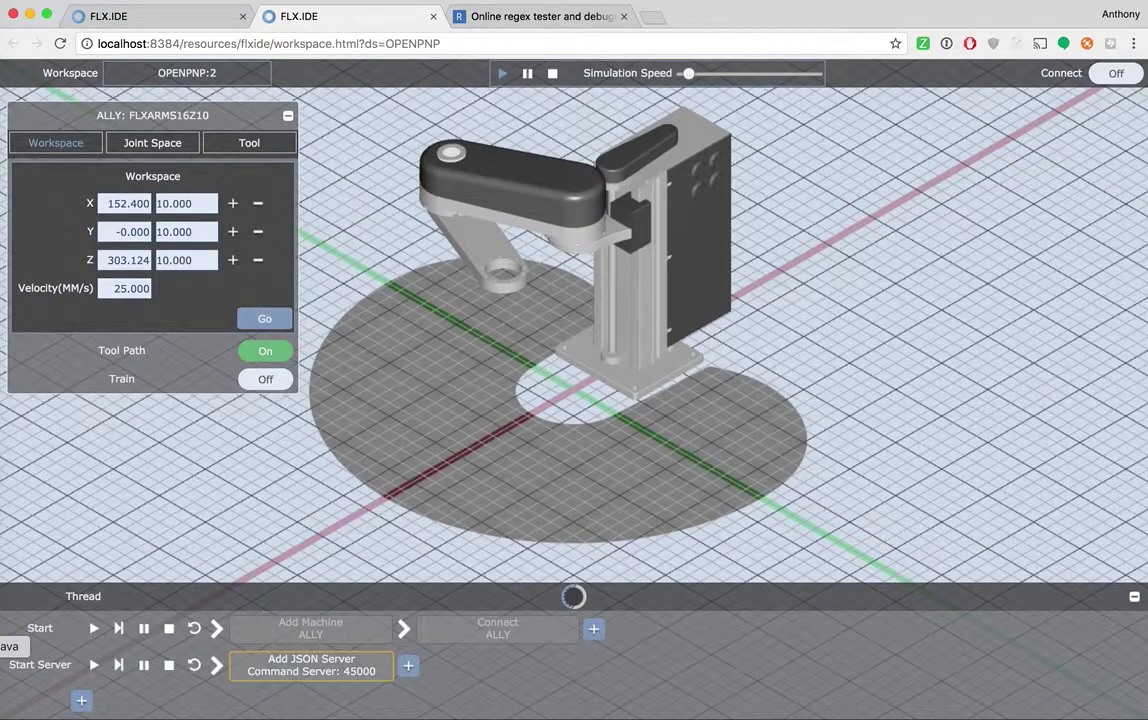
Bring the OpenPnP window to the front from the Dock.
{"action": "left_click", "coordinate": [0, 646]}
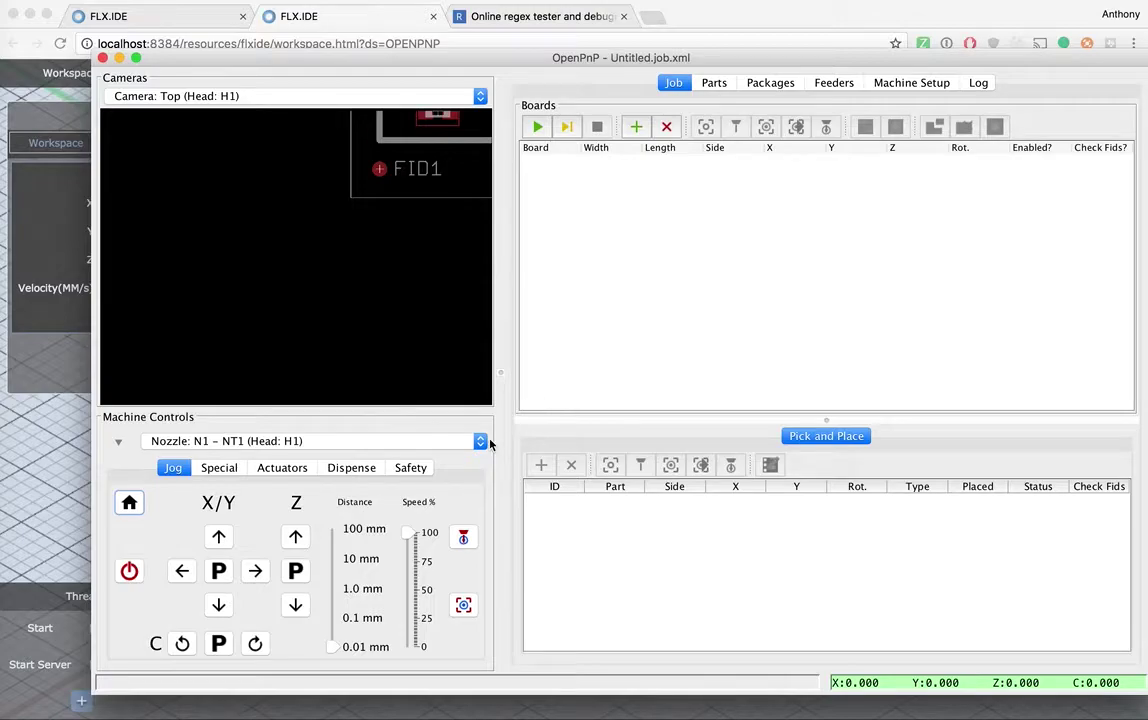
Open Machine Setup to view the GcodeDriver's CONNECT_COMMAND calling openpnp.flx connect_command.
{"action": "left_click", "coordinate": [906, 89]}
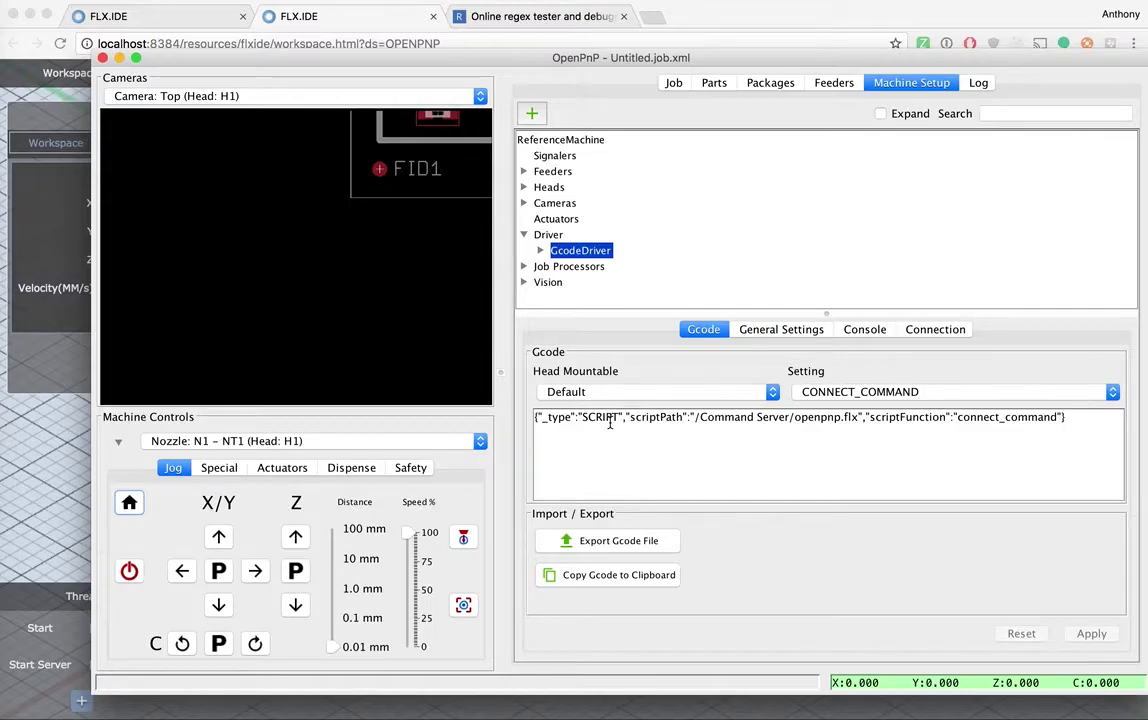
{"action": "left_click", "coordinate": [858, 394]}
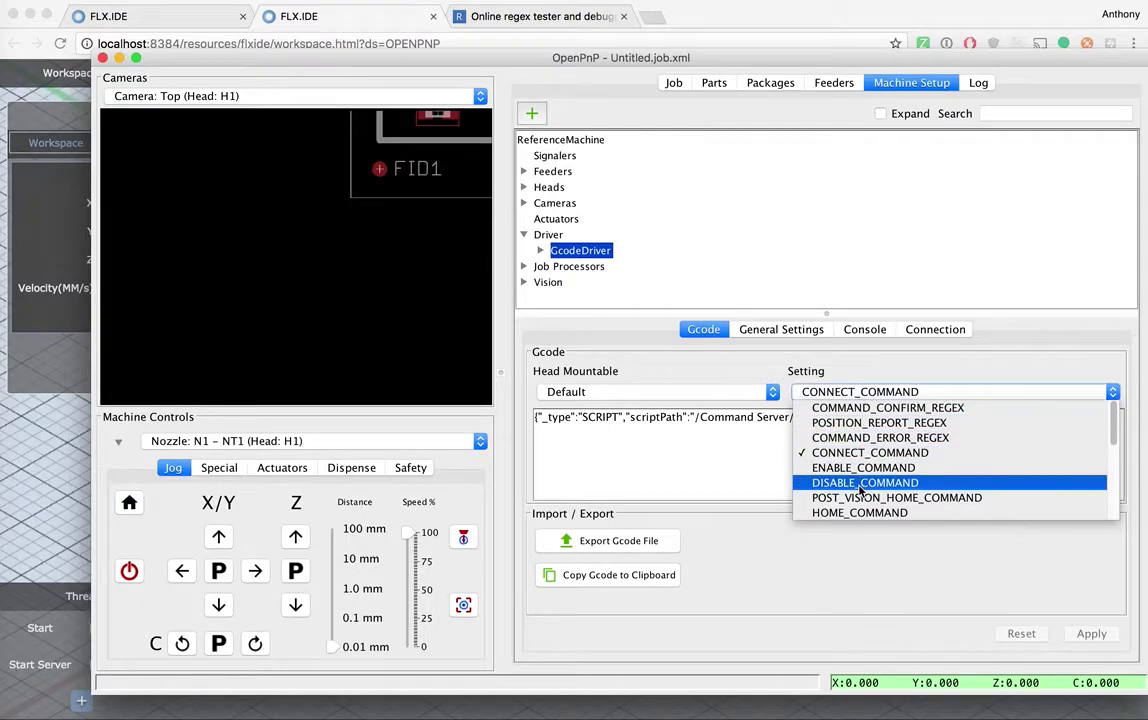
{"action": "scroll", "coordinate": [860, 488], "scroll_direction": "down", "scroll_amount": 5}
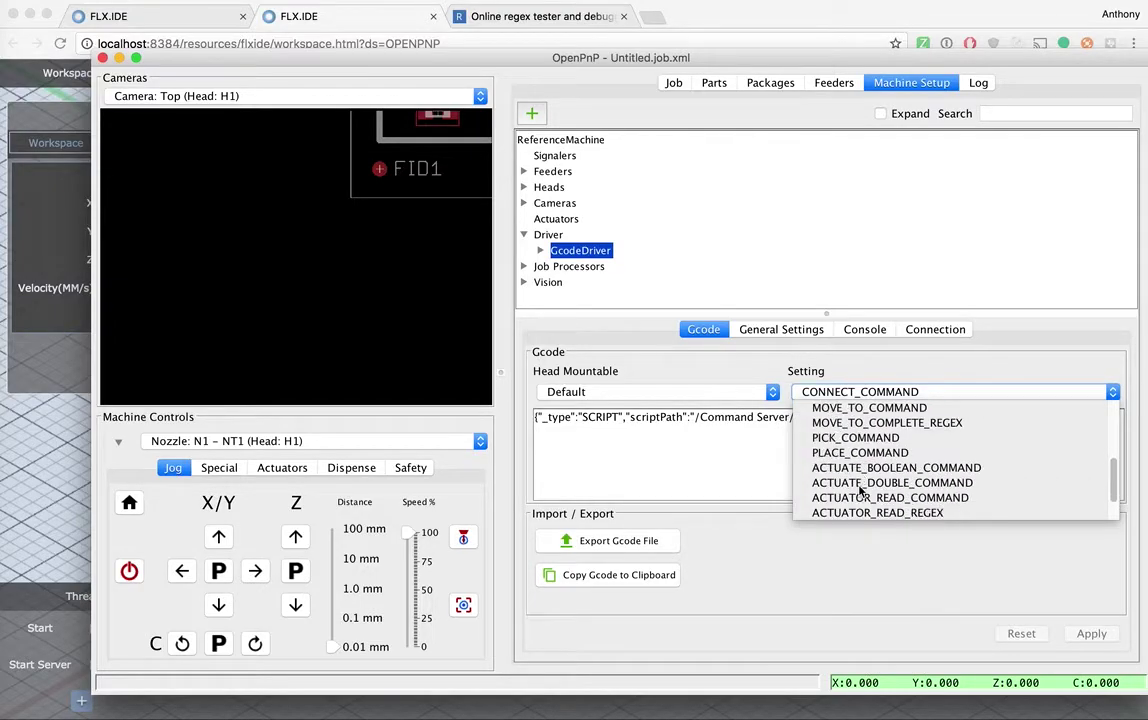
{"action": "scroll", "coordinate": [860, 488], "scroll_direction": "up", "scroll_amount": 6}
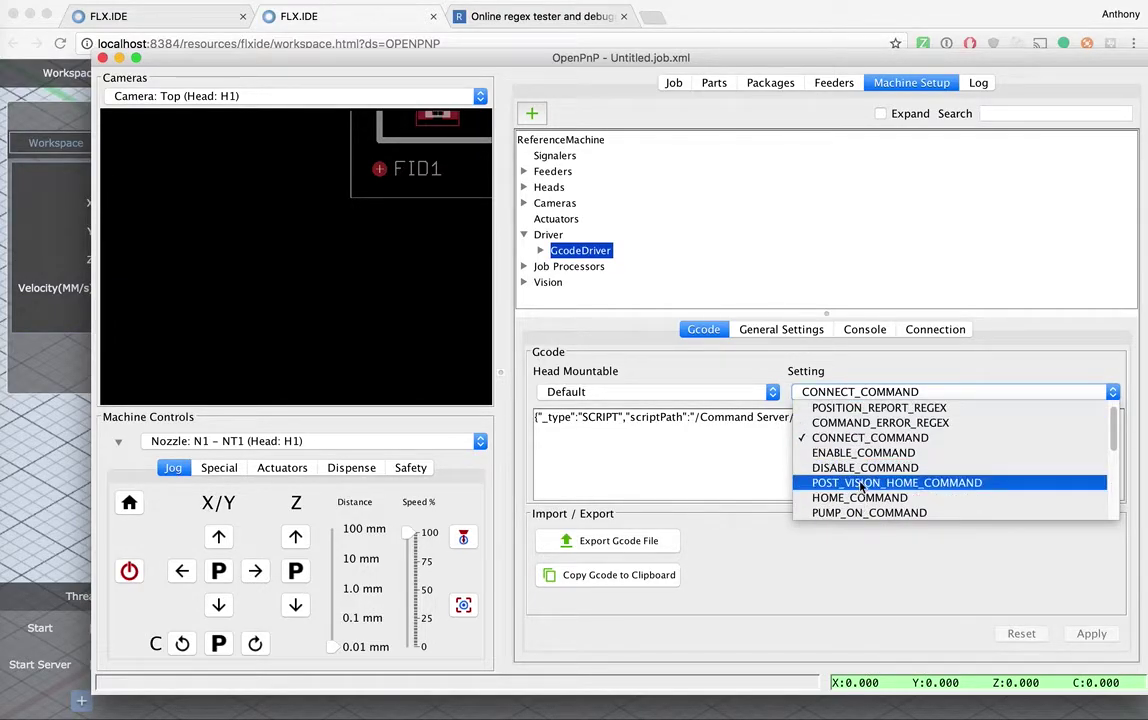
{"action": "left_click", "coordinate": [864, 437]}
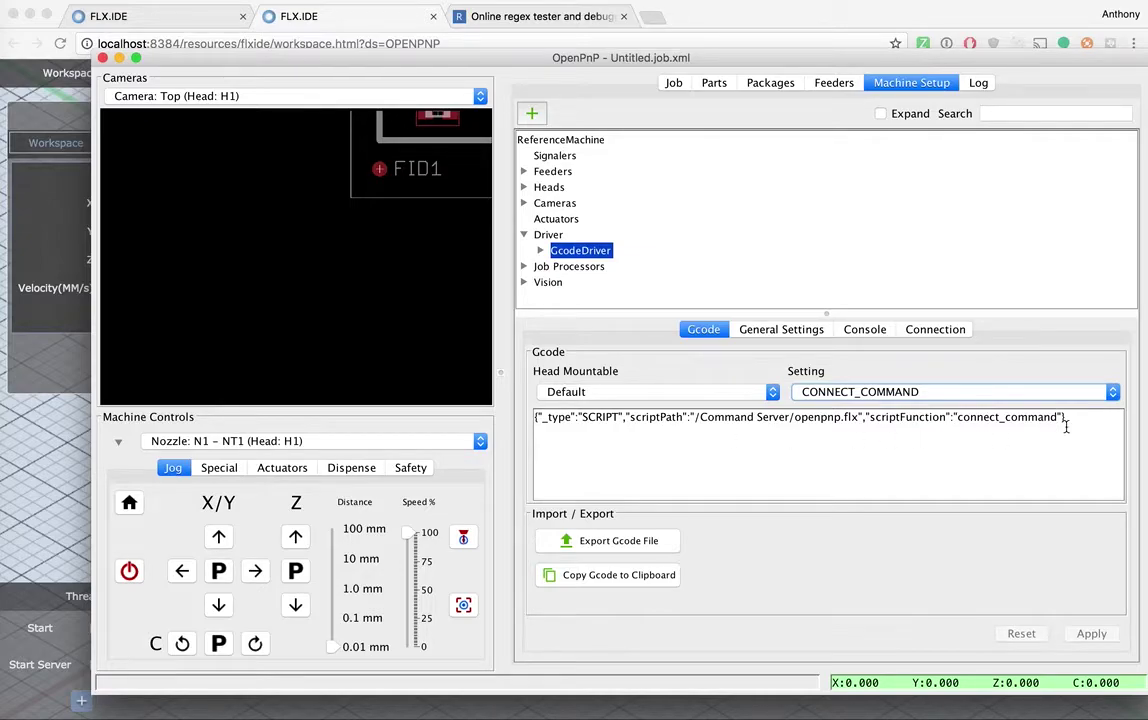
{"action": "left_click_drag", "start_coordinate": [1081, 418], "coordinate": [534, 418]}
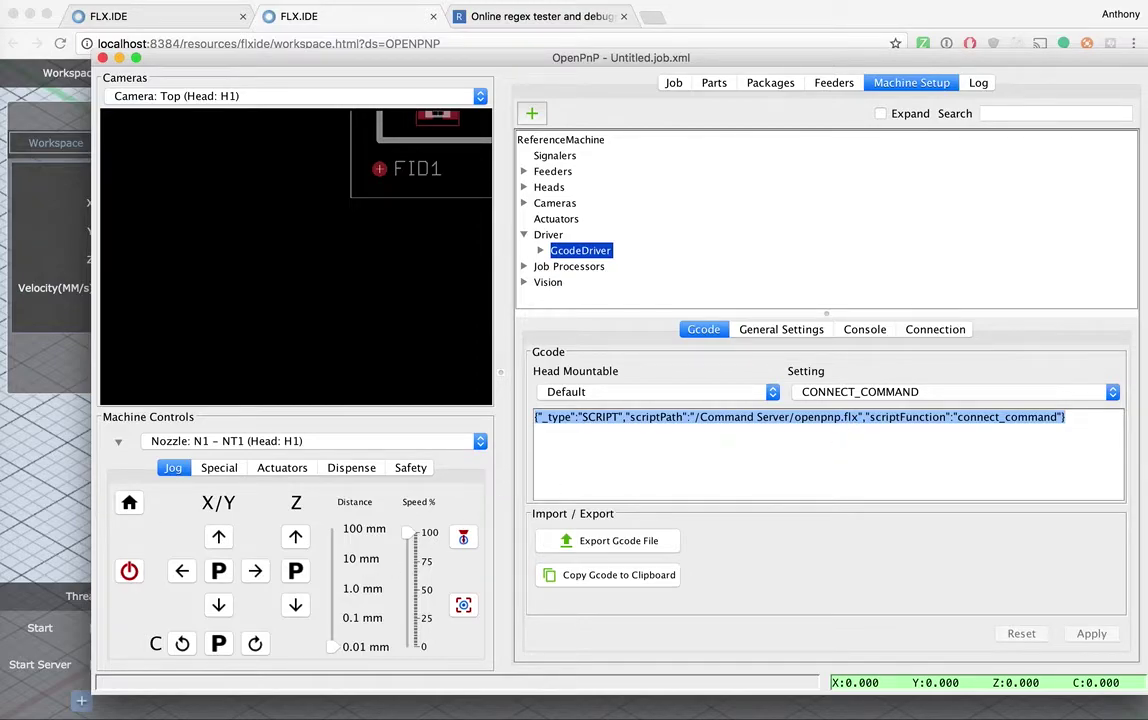
{"action": "left_click", "coordinate": [2, 280]}
Rerun tail -f on the FLX log in Terminal, then return to OpenPnP.
{"action": "key", "text": "Up"}
{"action": "key", "text": "Up"}
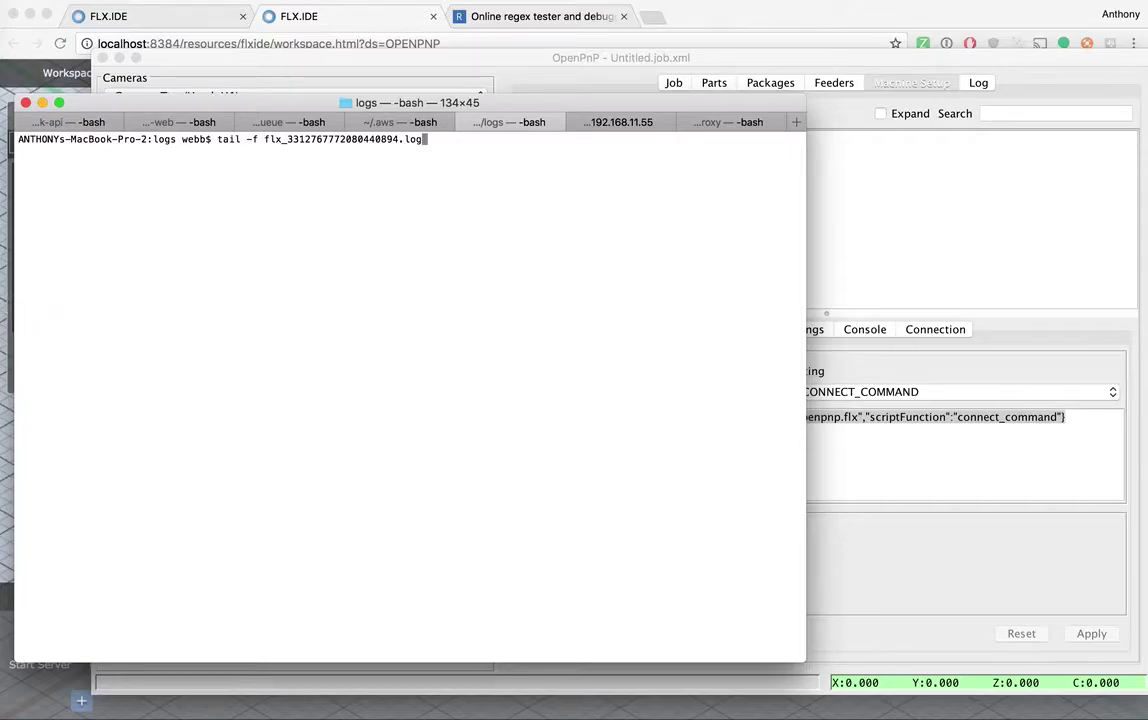
{"action": "key", "text": "Return"}
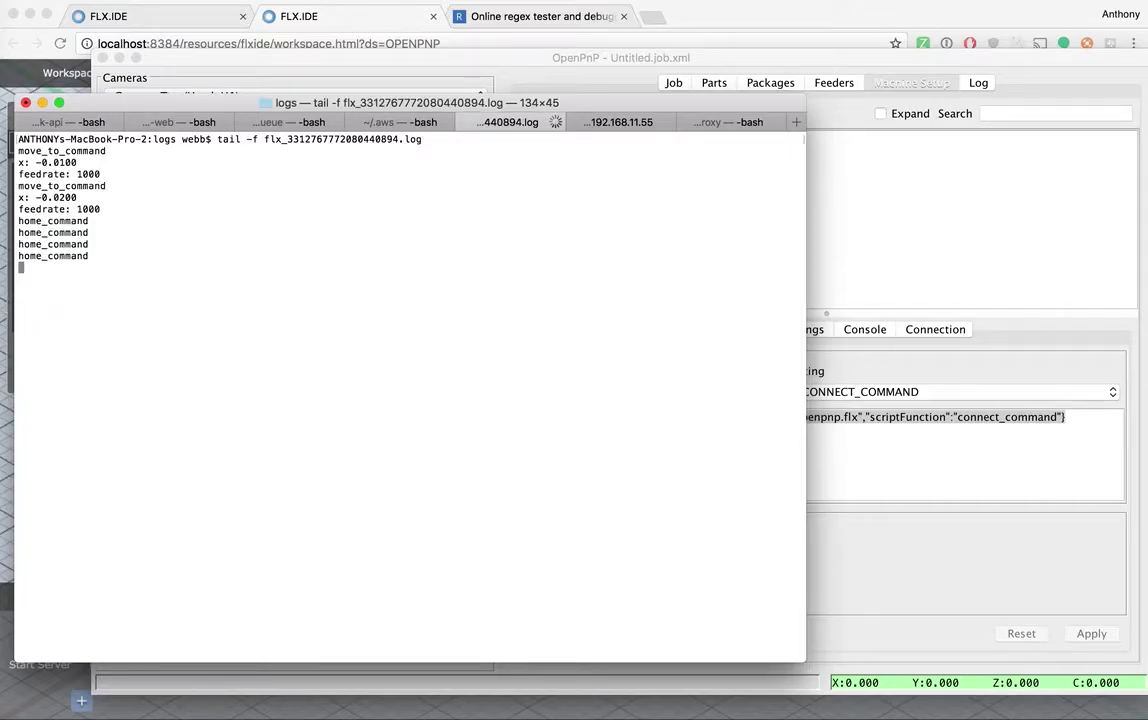
{"action": "key", "text": "Return"}
{"action": "key", "text": "Return"}
{"action": "key", "text": "Return"}
{"action": "key", "text": "Return"}
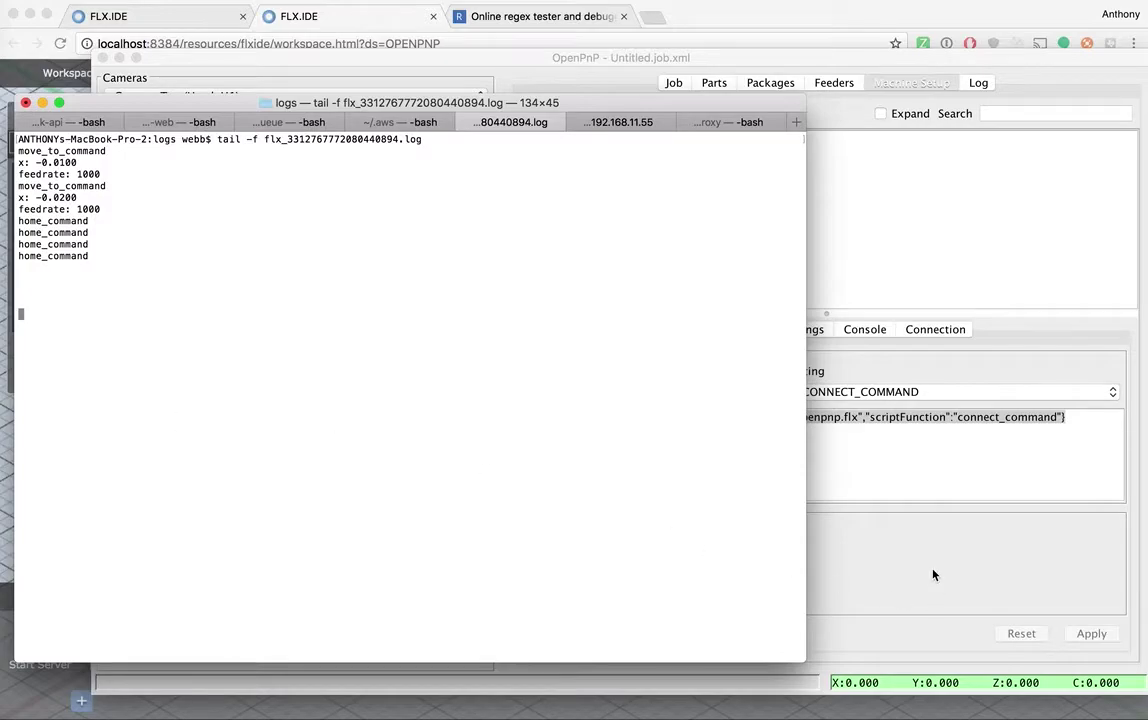
{"action": "left_click", "coordinate": [933, 575]}
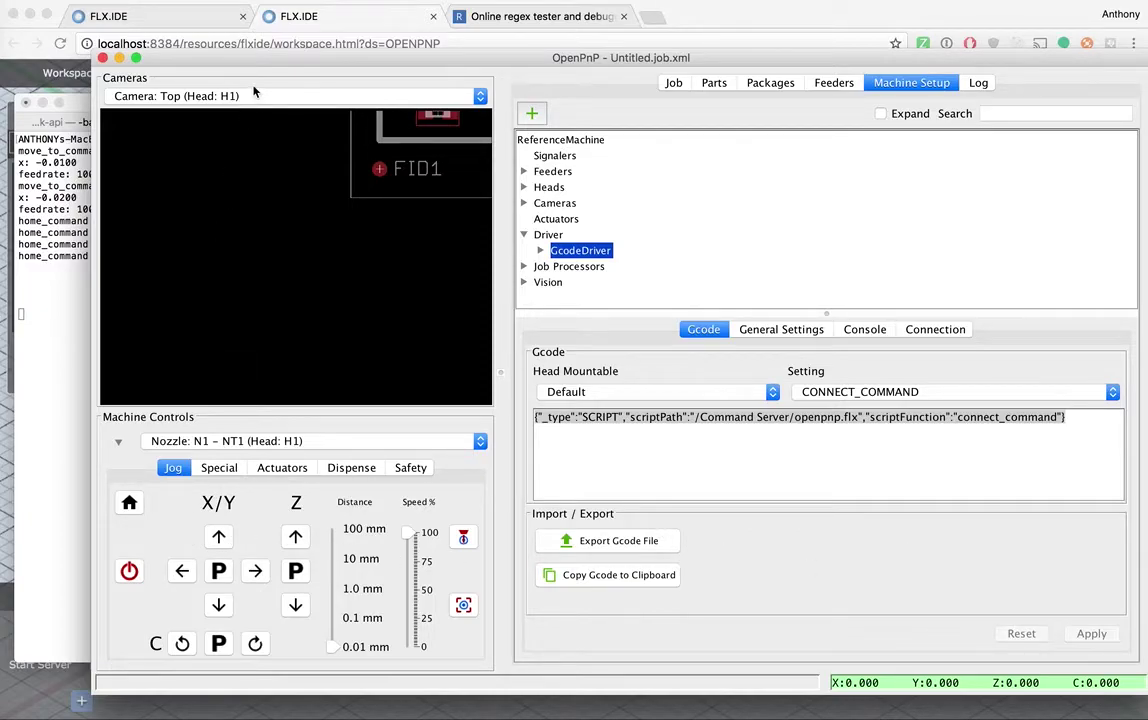
Disable the machine, confirm disable_command in the log, and shift OpenPnP right.
{"action": "left_click_drag", "start_coordinate": [226, 52], "coordinate": [262, 64]}
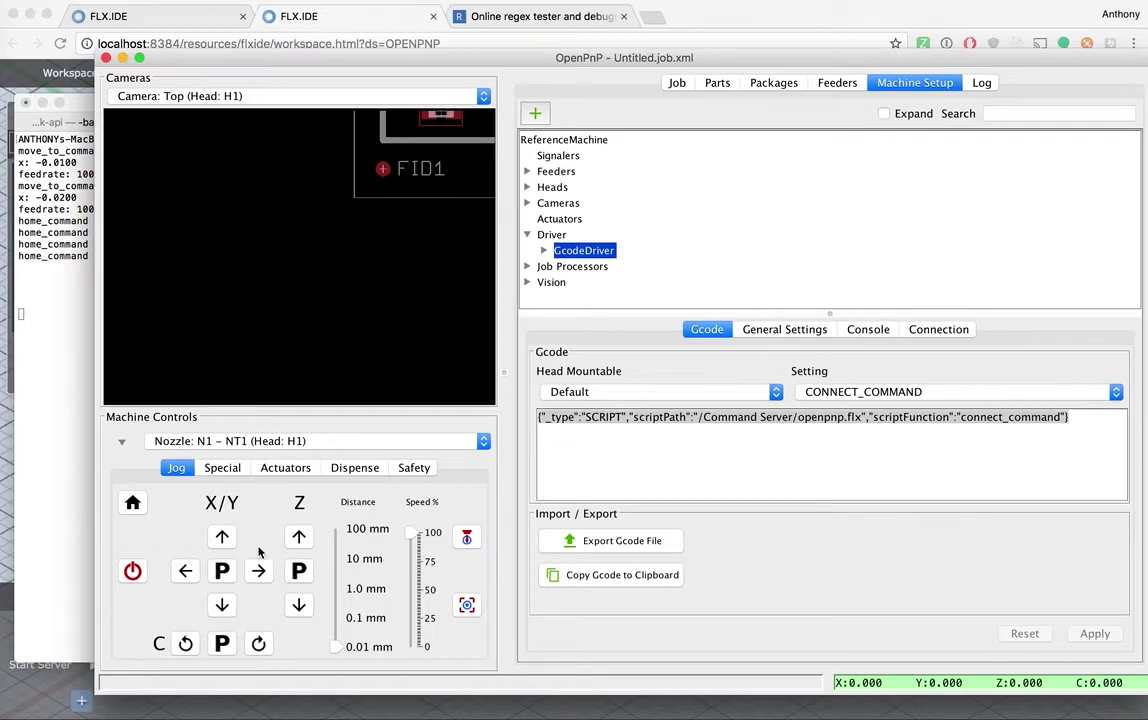
{"action": "left_click", "coordinate": [133, 572]}
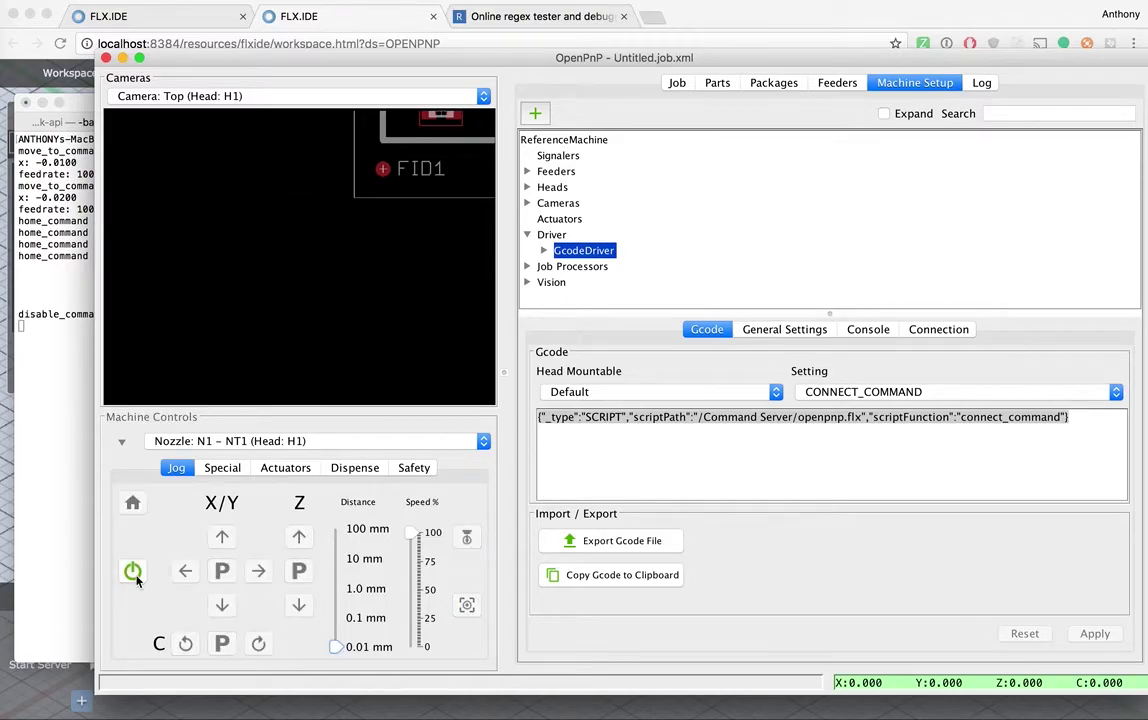
{"action": "left_click", "coordinate": [28, 441]}
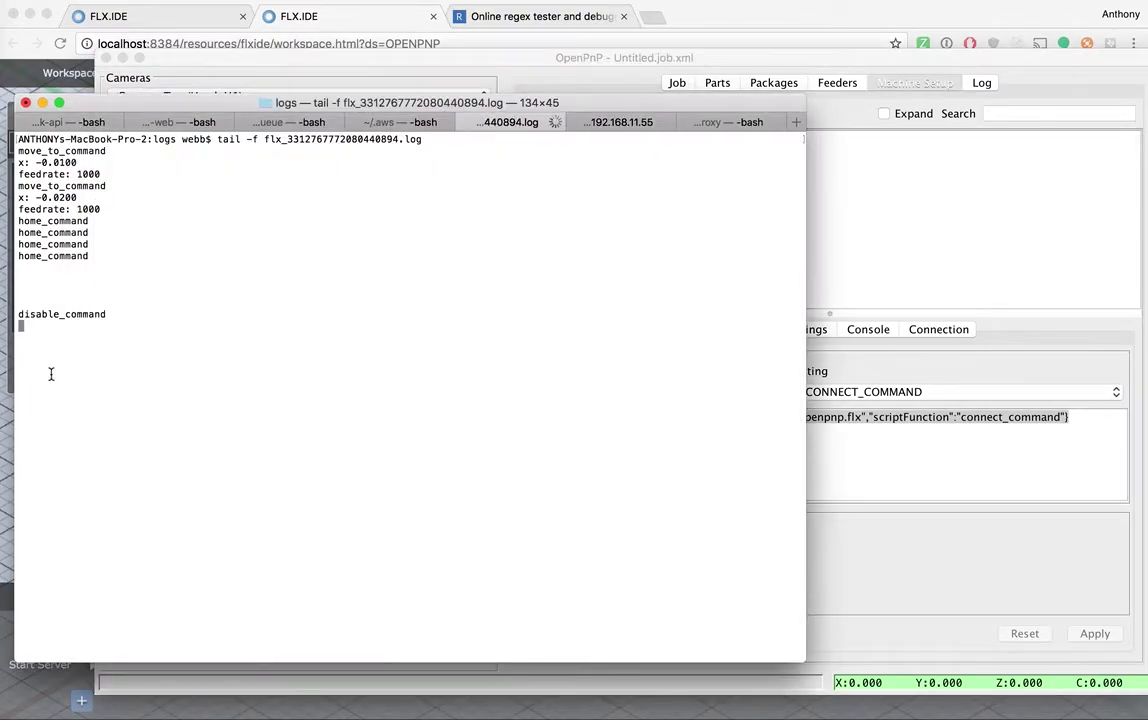
{"action": "left_click", "coordinate": [816, 500]}
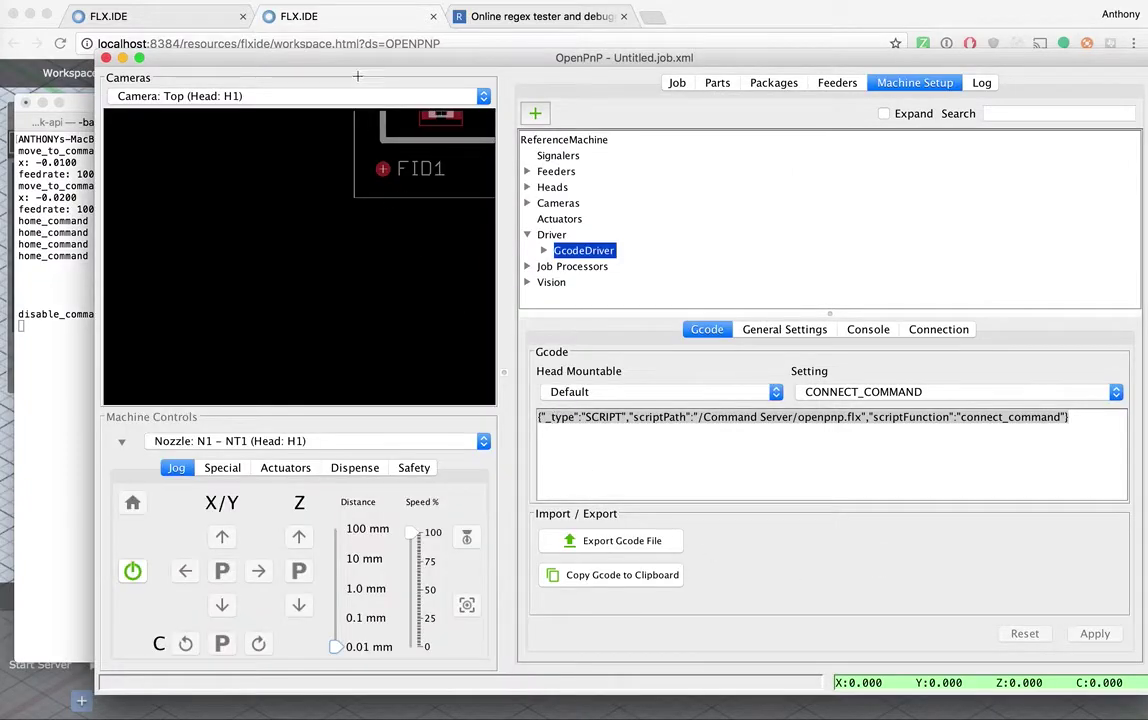
{"action": "left_click_drag", "start_coordinate": [320, 61], "coordinate": [451, 49]}
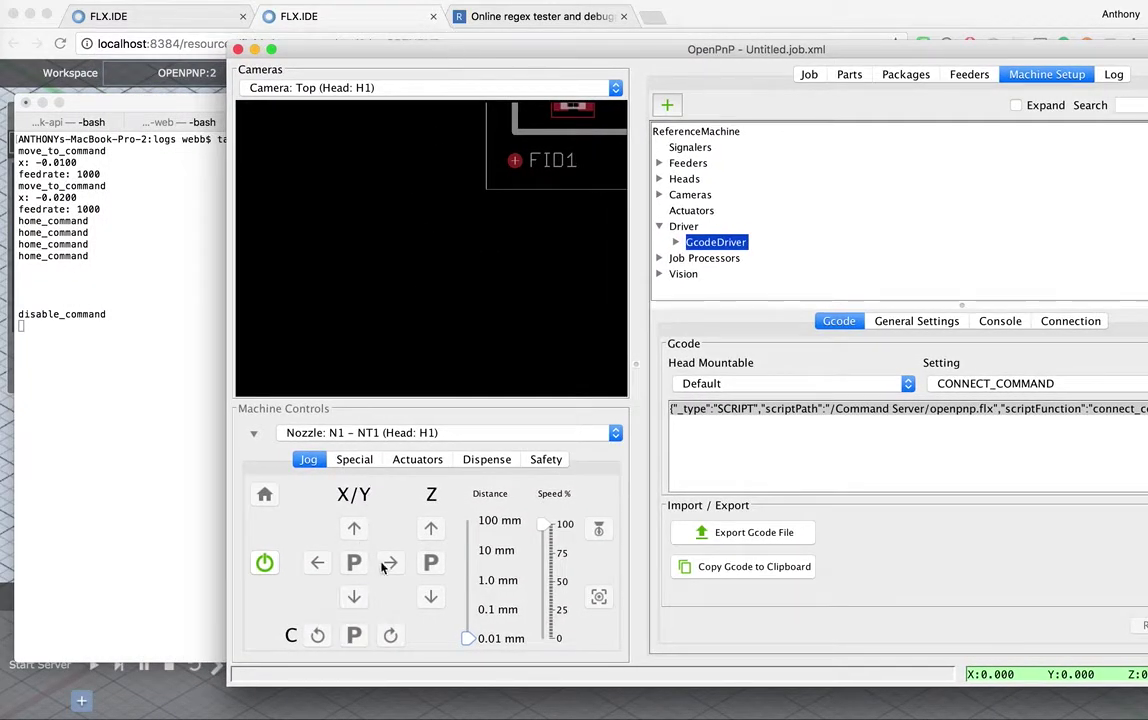
Re-enable the machine and jog the nozzle five 0.01 mm steps in positive X.
{"action": "left_click", "coordinate": [265, 564]}
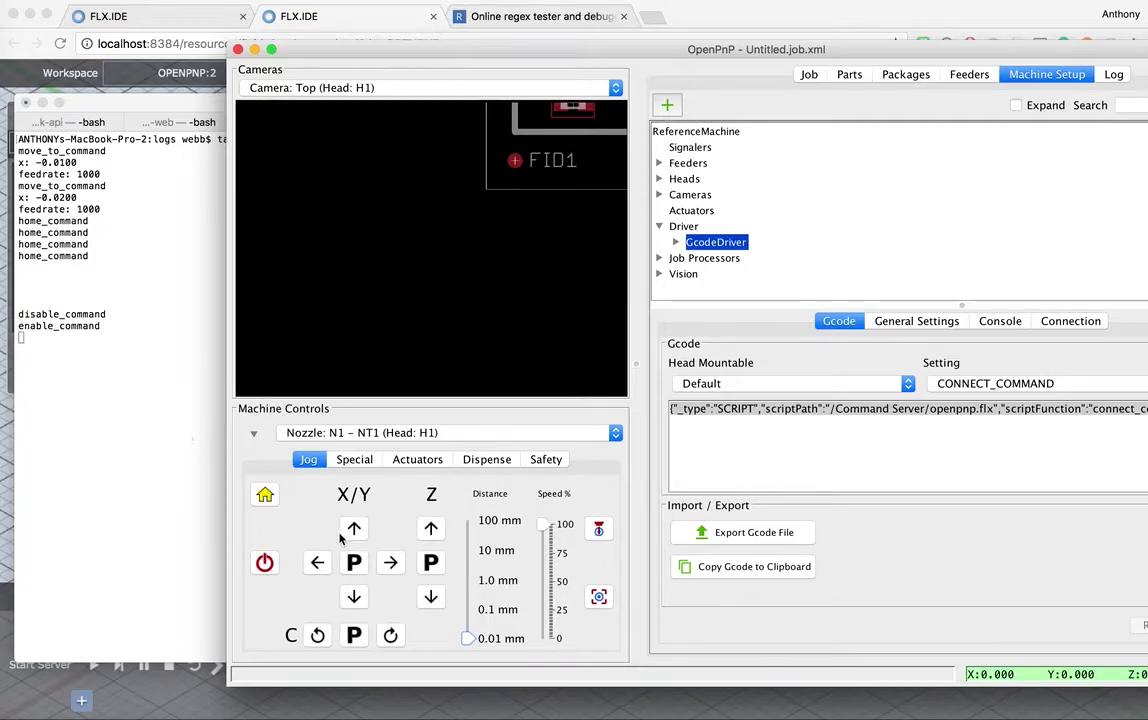
{"action": "left_click", "coordinate": [391, 563]}
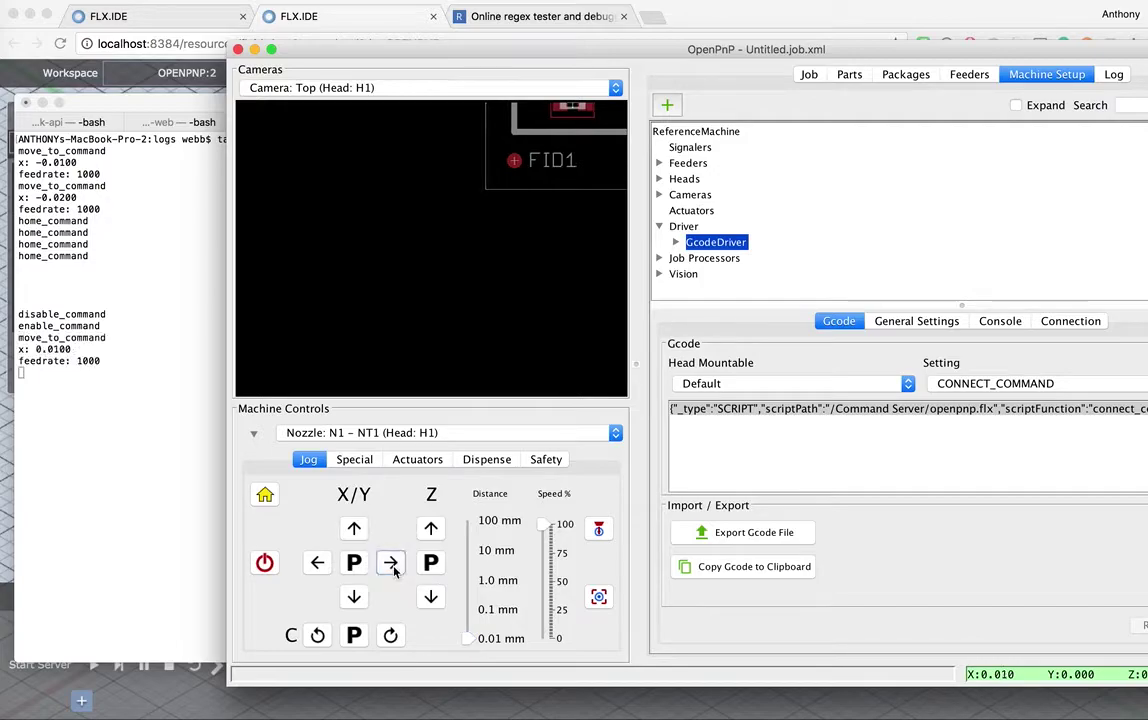
{"action": "left_click", "coordinate": [391, 563]}
{"action": "left_click", "coordinate": [391, 563]}
{"action": "left_click", "coordinate": [391, 563]}
{"action": "left_click", "coordinate": [391, 563]}
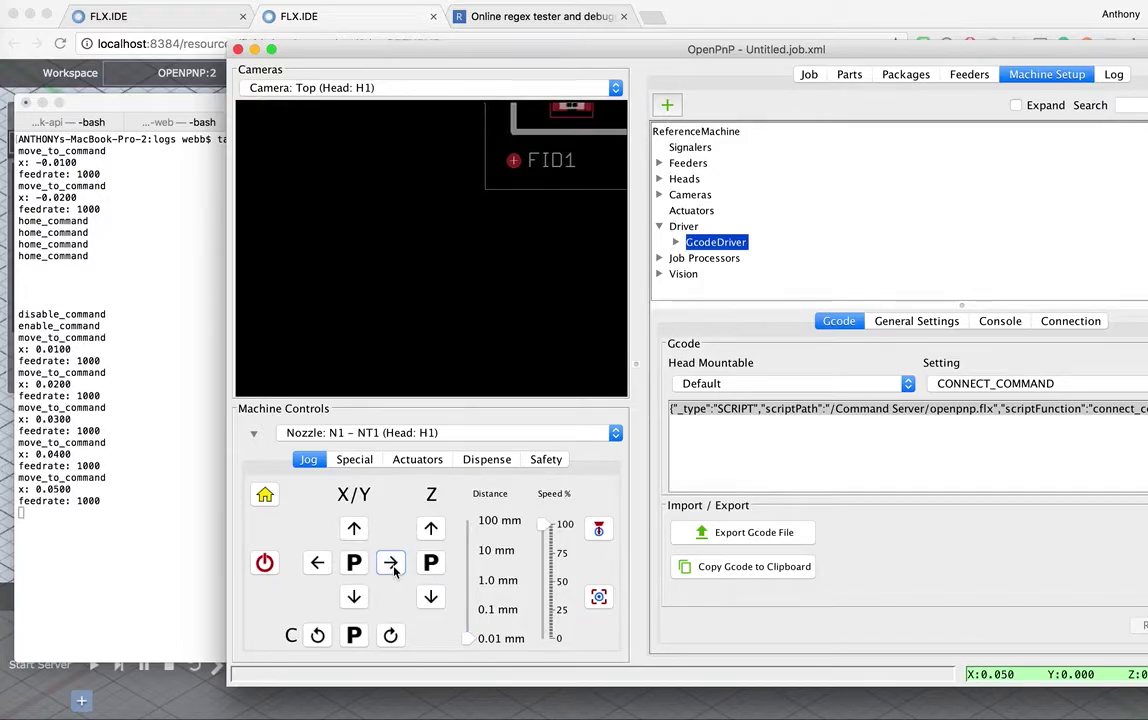
Jog three steps in negative Y and three down in Z, then park X/Y and Z at zero.
{"action": "left_click", "coordinate": [351, 597]}
{"action": "left_click", "coordinate": [351, 597]}
{"action": "left_click", "coordinate": [351, 597]}
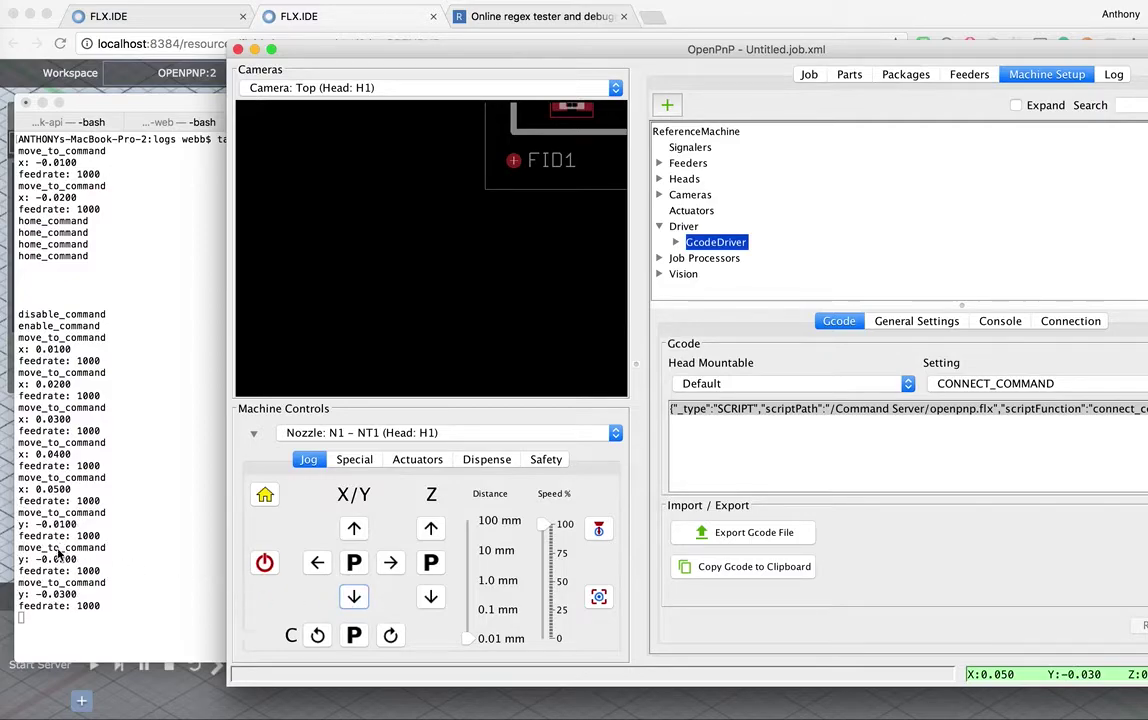
{"action": "left_click", "coordinate": [431, 597]}
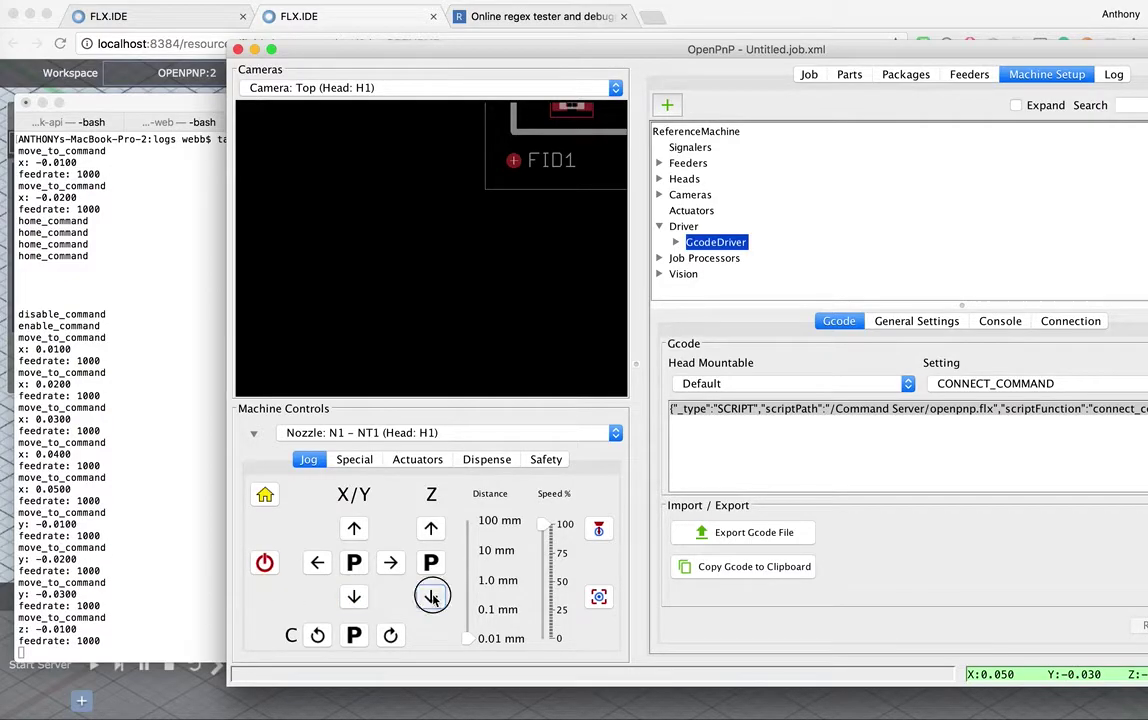
{"action": "left_click", "coordinate": [431, 597]}
{"action": "left_click", "coordinate": [431, 597]}
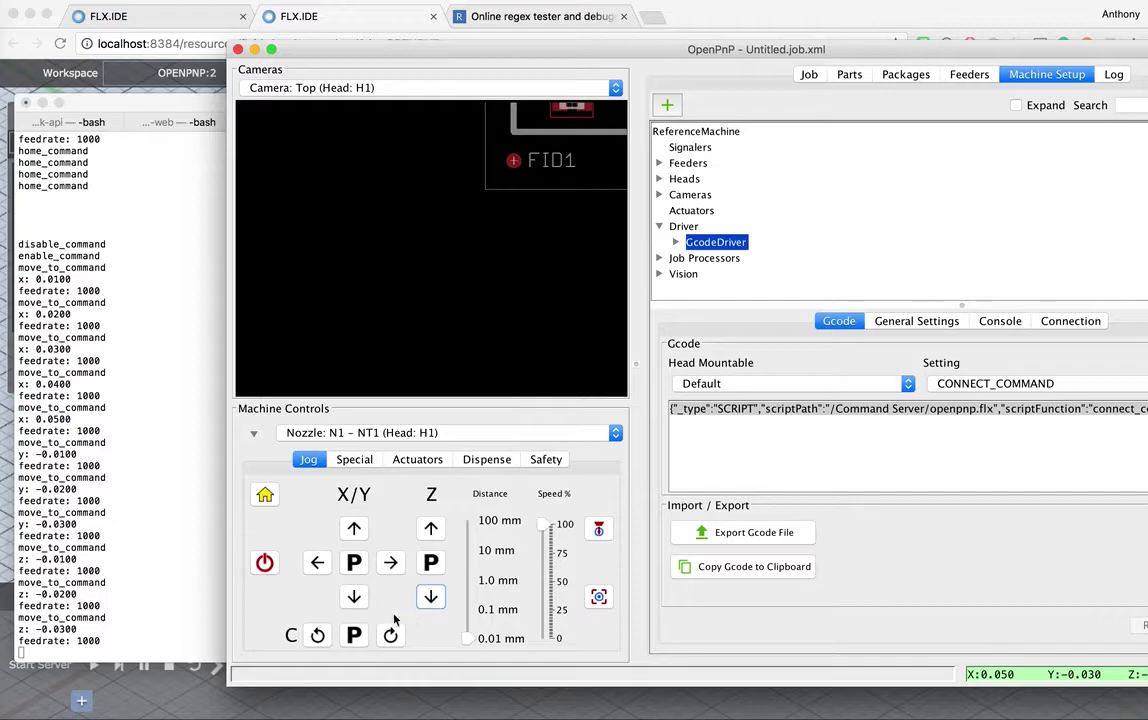
{"action": "left_click", "coordinate": [355, 566]}
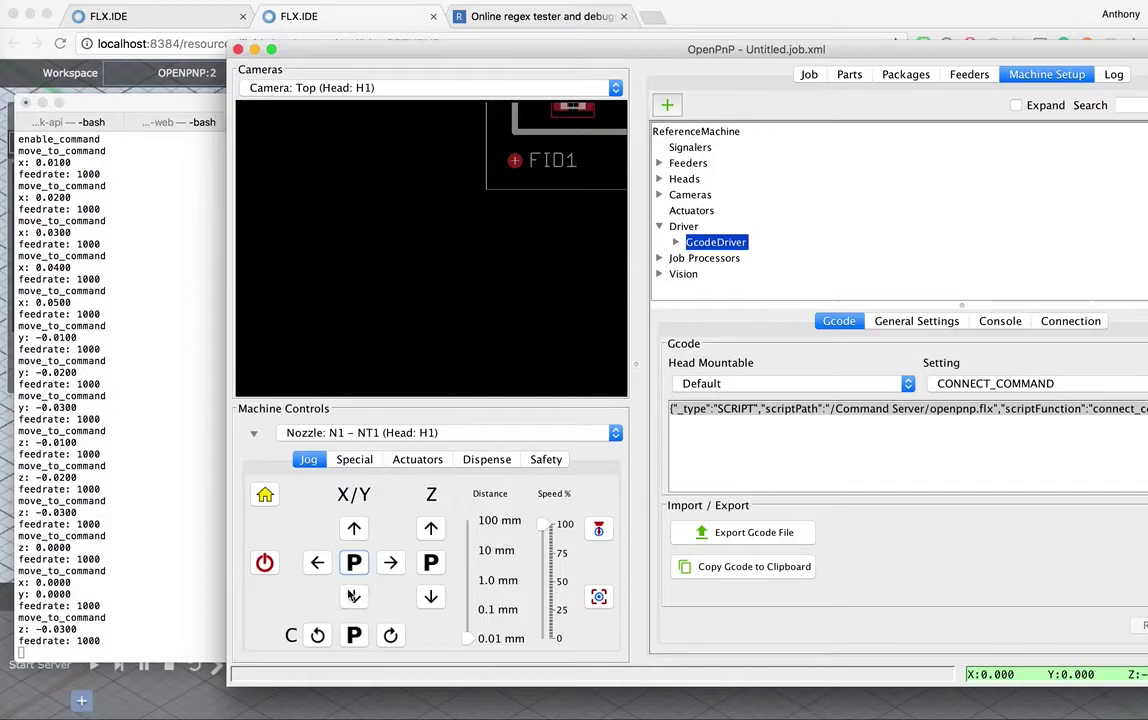
{"action": "left_click", "coordinate": [431, 563]}
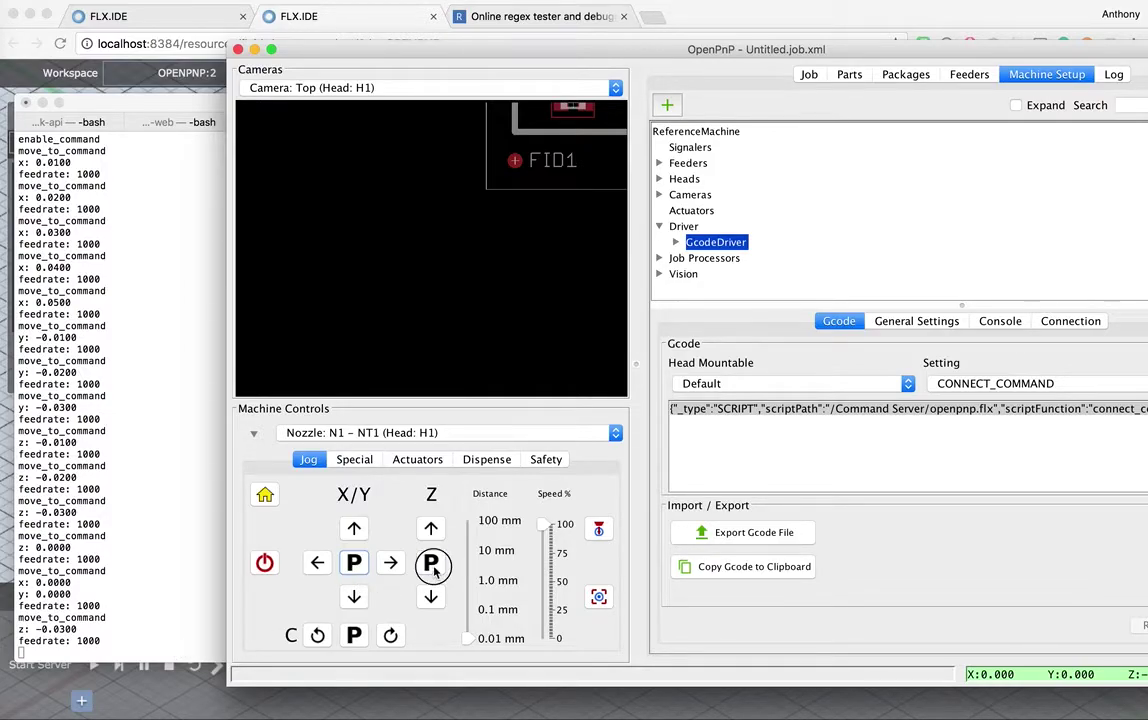
Rotate the nozzle six steps in C, then home the machine four times.
{"action": "left_click", "coordinate": [389, 636]}
{"action": "left_click", "coordinate": [389, 637]}
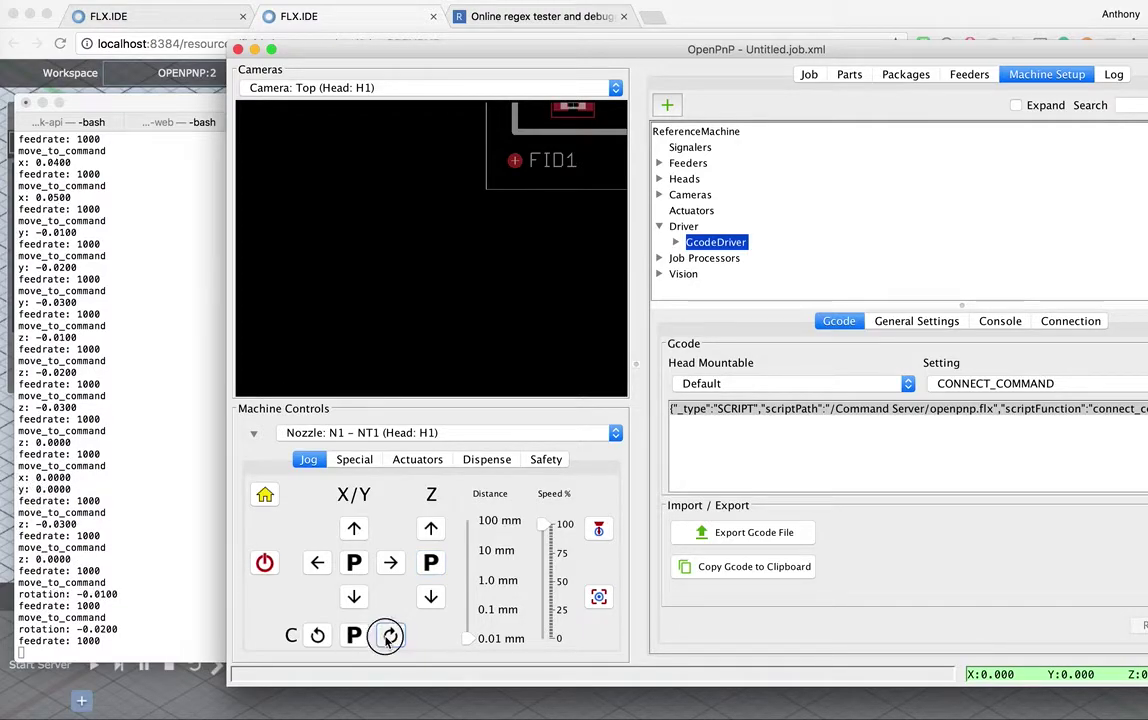
{"action": "left_click", "coordinate": [389, 638]}
{"action": "left_click", "coordinate": [388, 640]}
{"action": "left_click", "coordinate": [388, 642]}
{"action": "left_click", "coordinate": [389, 640]}
{"action": "left_click", "coordinate": [389, 640]}
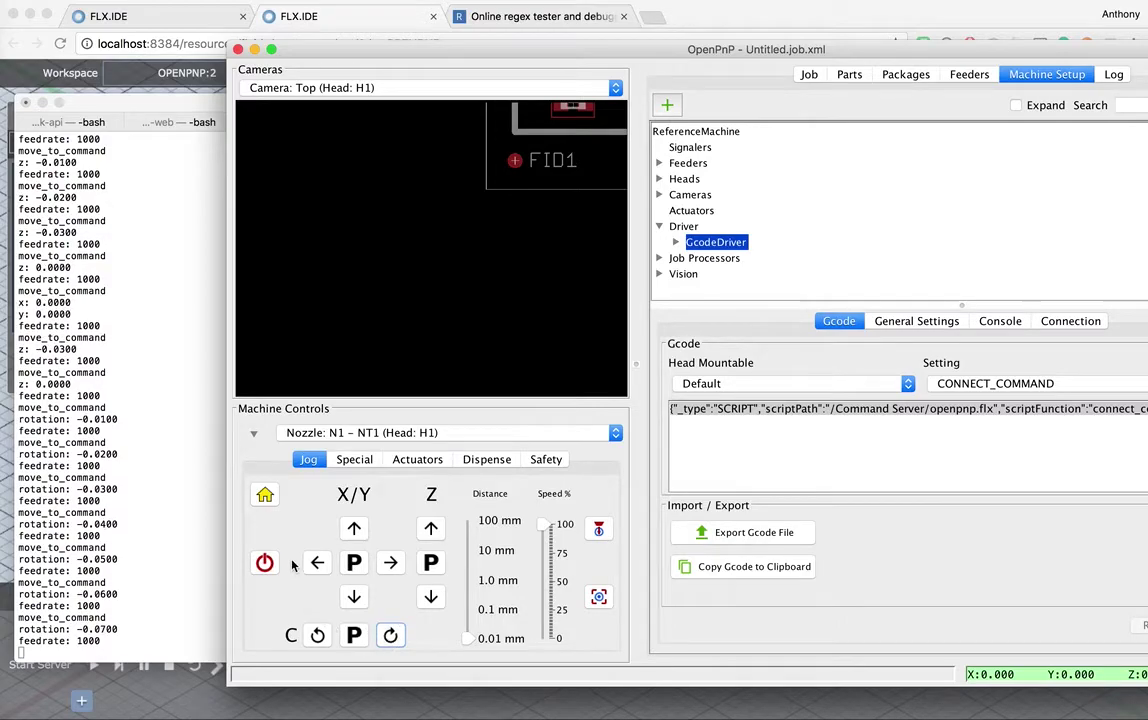
{"action": "left_click", "coordinate": [267, 505]}
{"action": "left_click", "coordinate": [267, 504]}
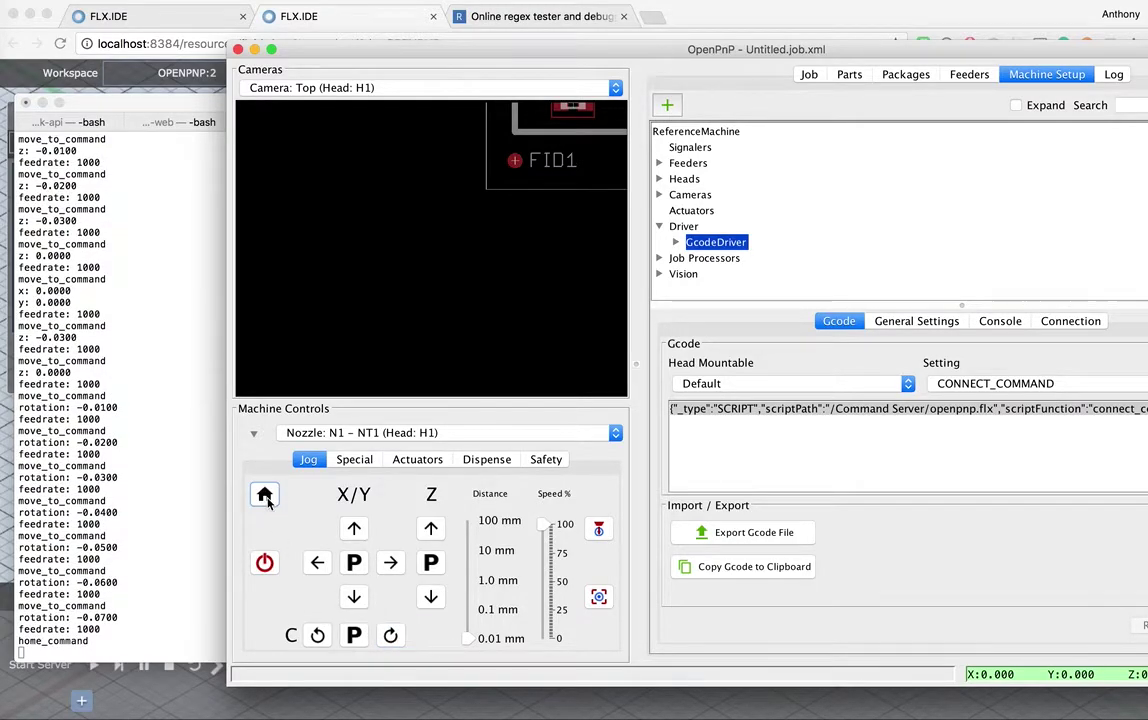
{"action": "left_click", "coordinate": [267, 503]}
{"action": "left_click", "coordinate": [268, 502]}
{"action": "left_click", "coordinate": [268, 502]}
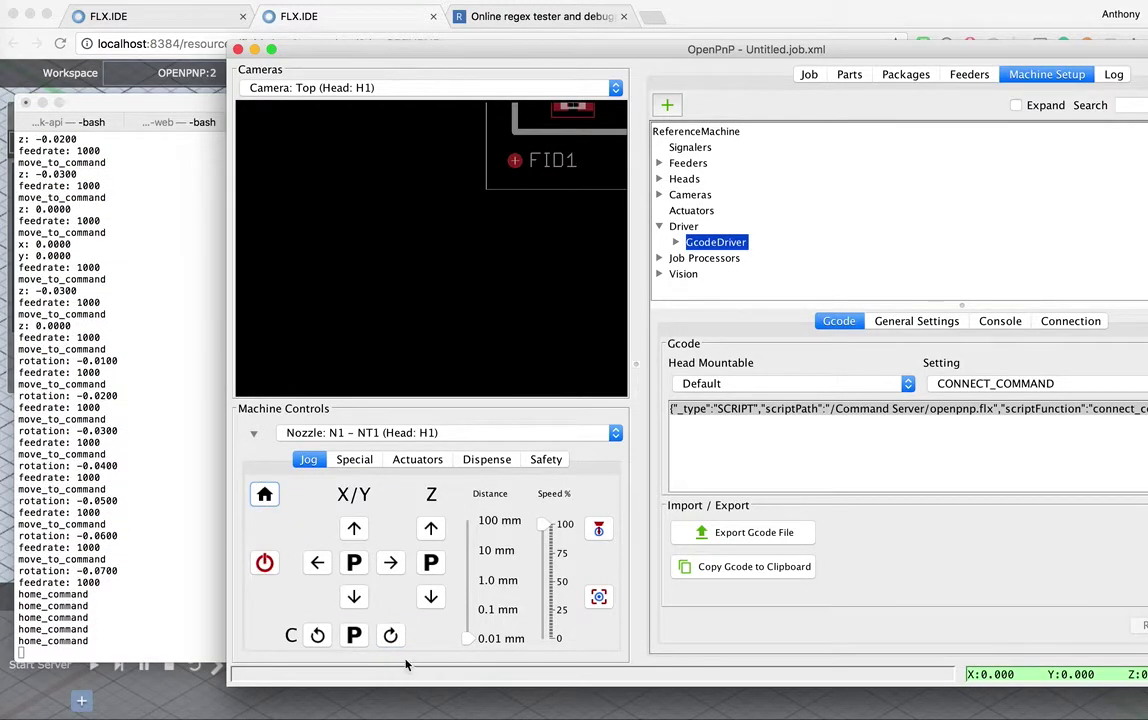
Set the jog distance to 10 mm, jog the head to X 20, Y 20, and home it.
{"action": "left_click", "coordinate": [464, 628]}
{"action": "left_click", "coordinate": [467, 566]}
{"action": "left_click", "coordinate": [390, 564]}
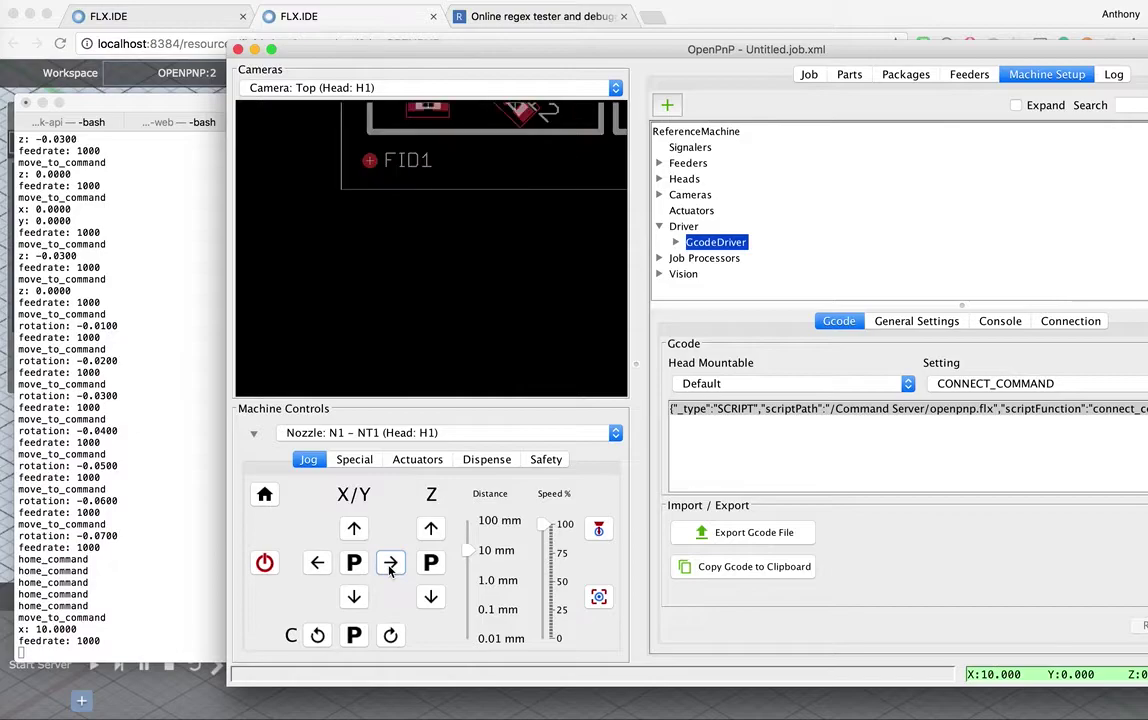
{"action": "left_click", "coordinate": [354, 528]}
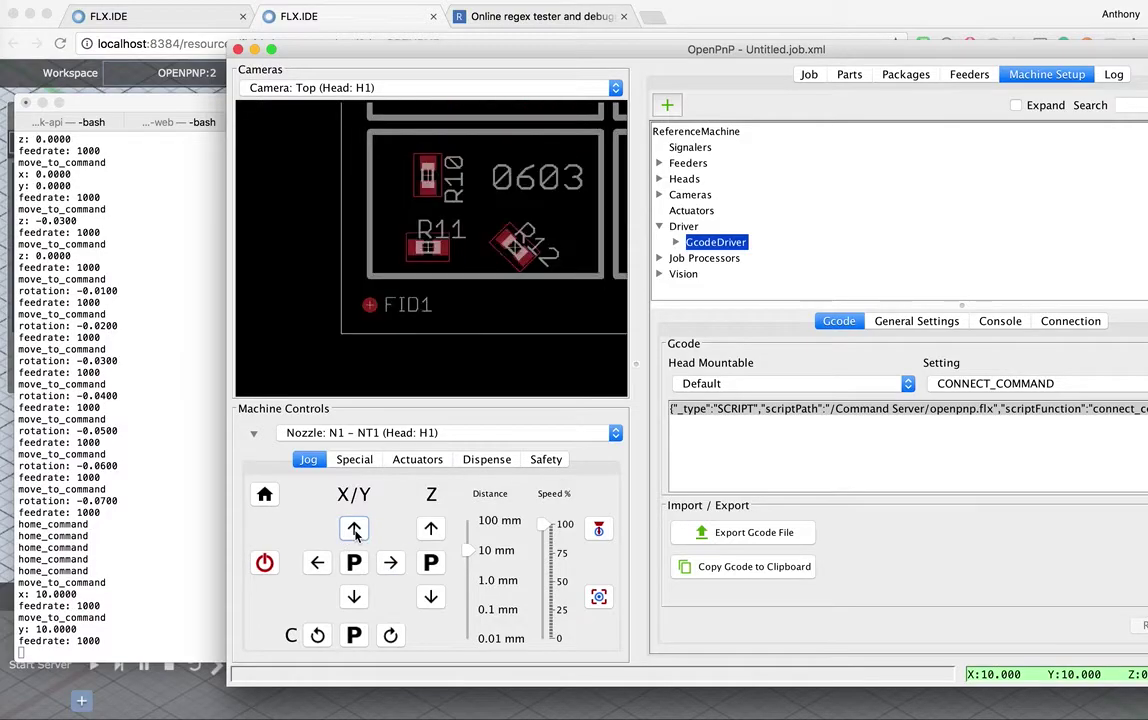
{"action": "left_click", "coordinate": [355, 530]}
{"action": "key", "text": "ctrl+shift+Right"}
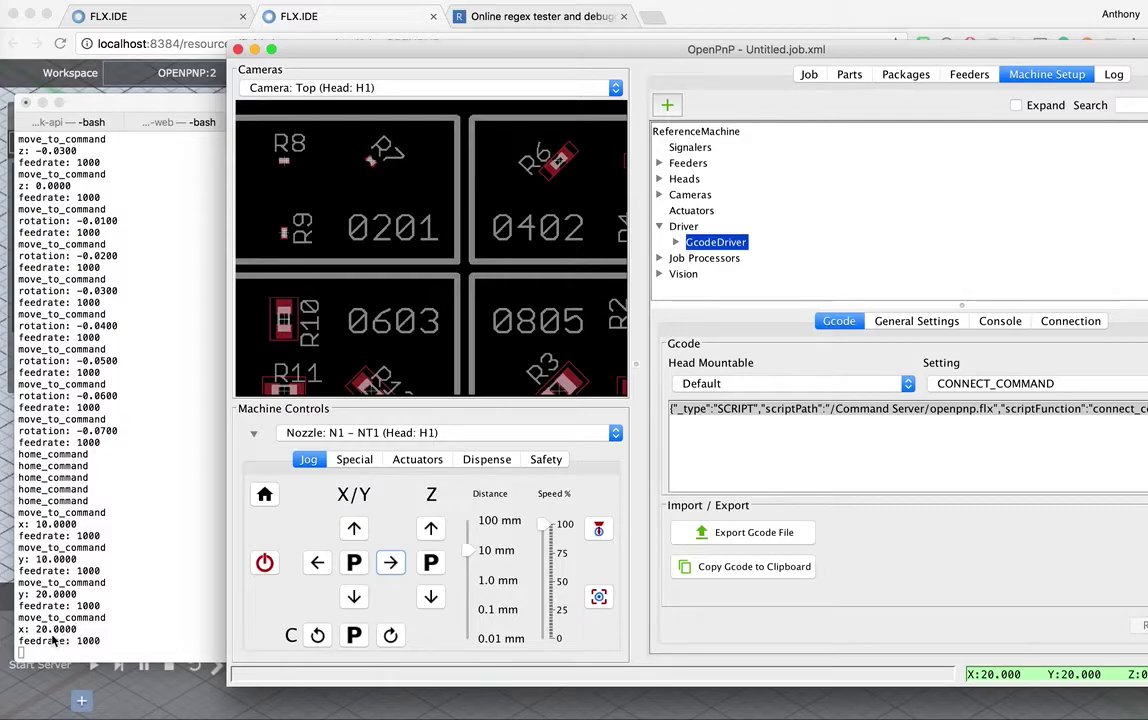
{"action": "left_click", "coordinate": [265, 497]}
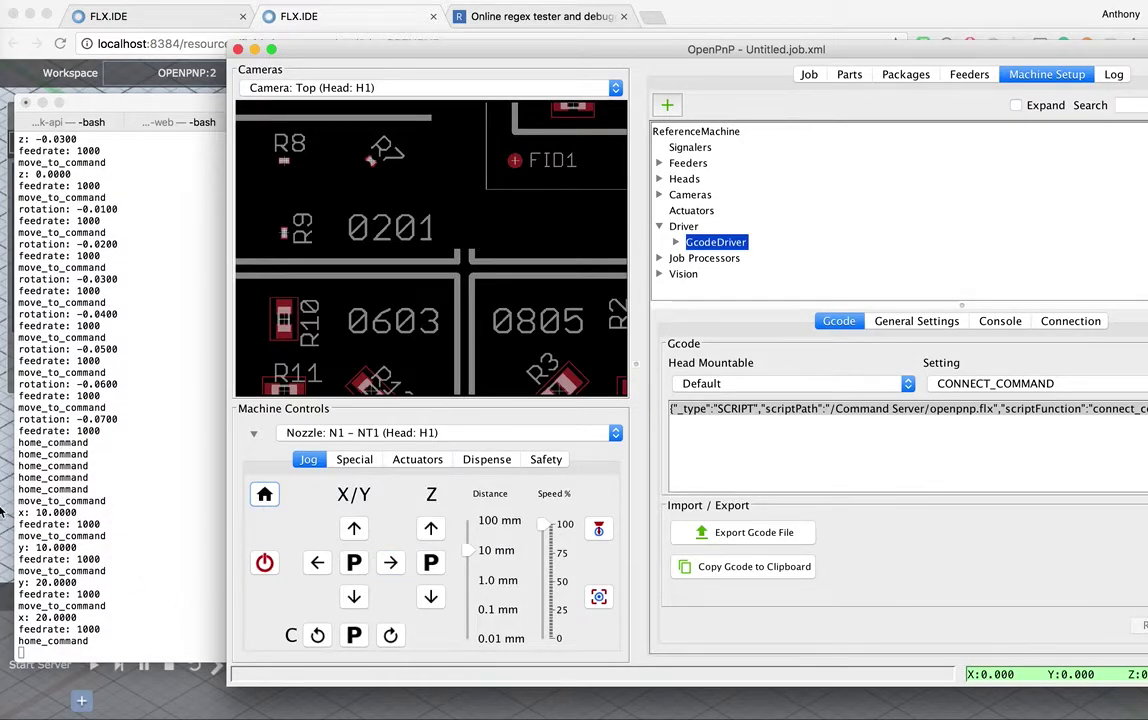
In FLX.IDE, open openpnp.flx and select the move_to_command function.
{"action": "left_click", "coordinate": [143, 700]}
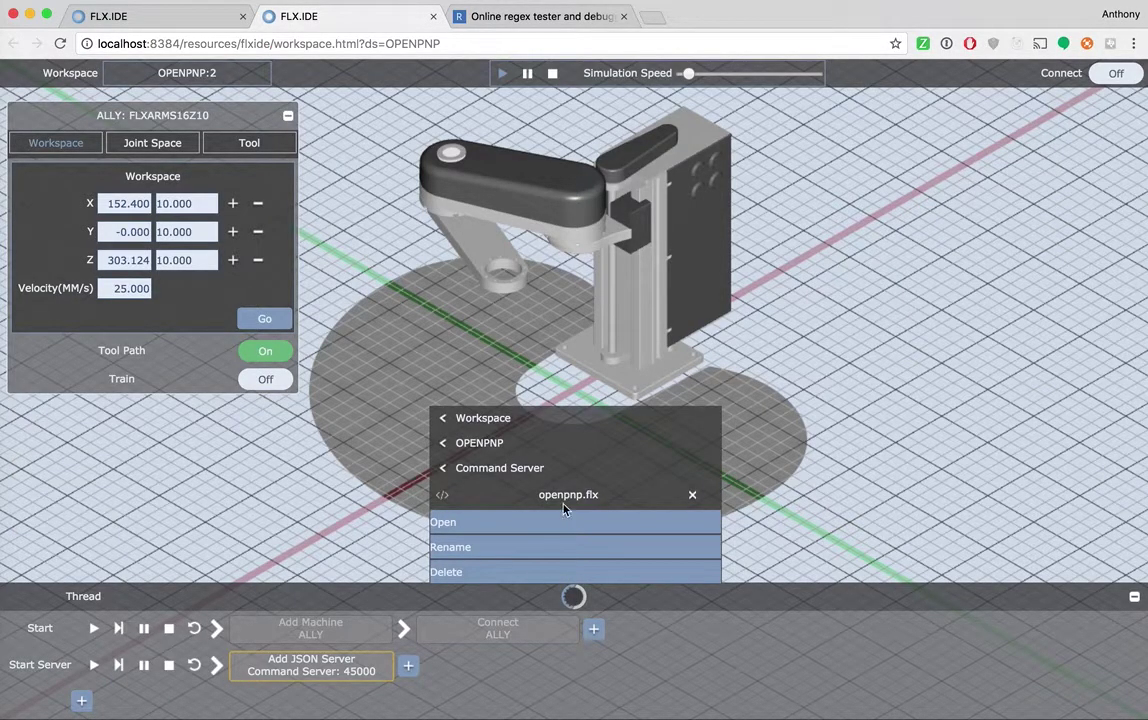
{"action": "left_click", "coordinate": [447, 522]}
{"action": "scroll", "coordinate": [300, 354], "scroll_direction": "up", "scroll_amount": 15}
{"action": "scroll", "coordinate": [300, 354], "scroll_direction": "down", "scroll_amount": 3}
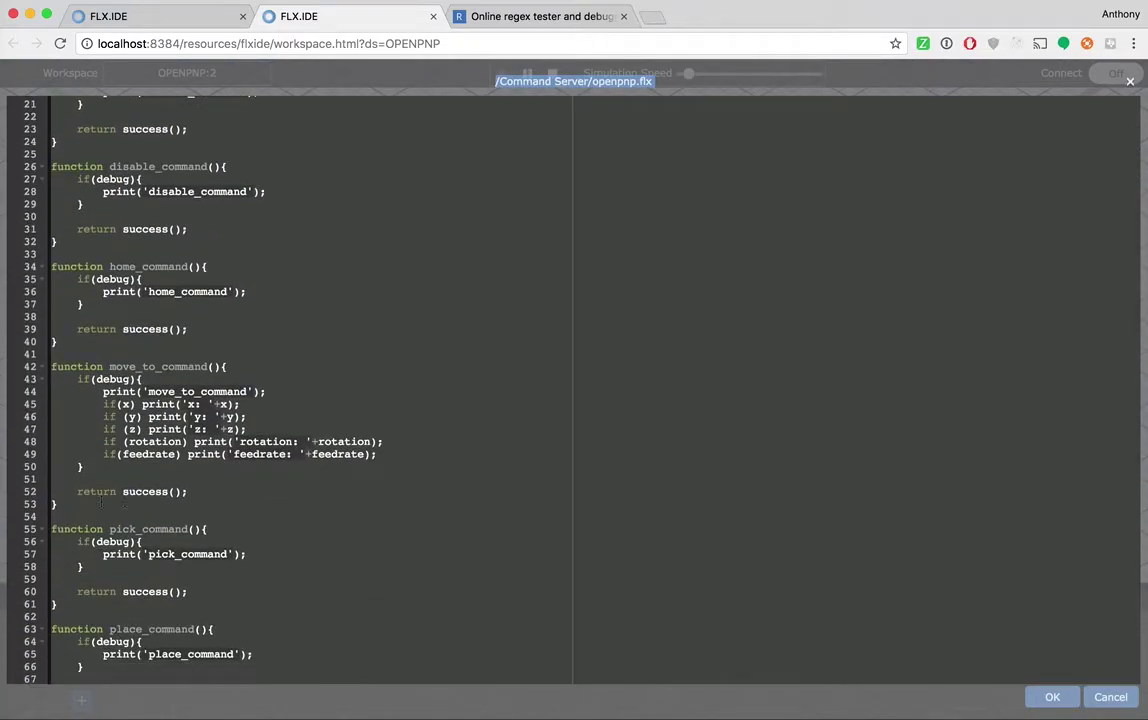
{"action": "left_click_drag", "start_coordinate": [213, 502], "coordinate": [50, 366]}
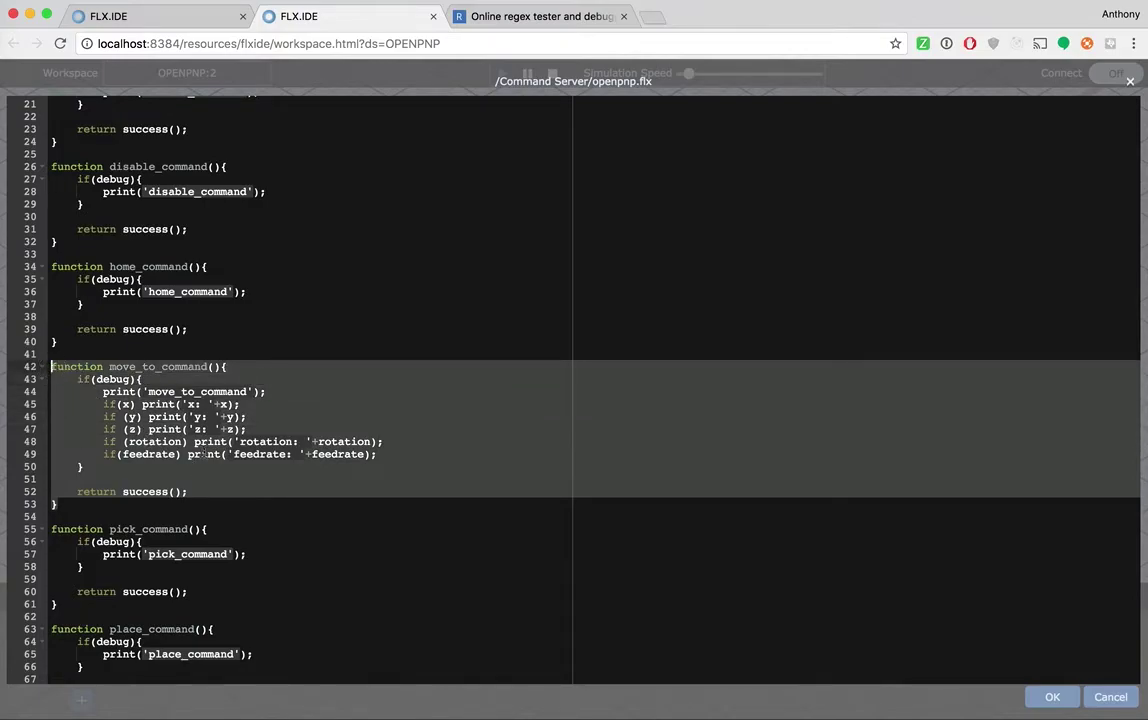
Add a '// actual movements' comment below move_to_command's debug prints and close the editor.
{"action": "left_click_drag", "start_coordinate": [99, 386], "coordinate": [389, 454]}
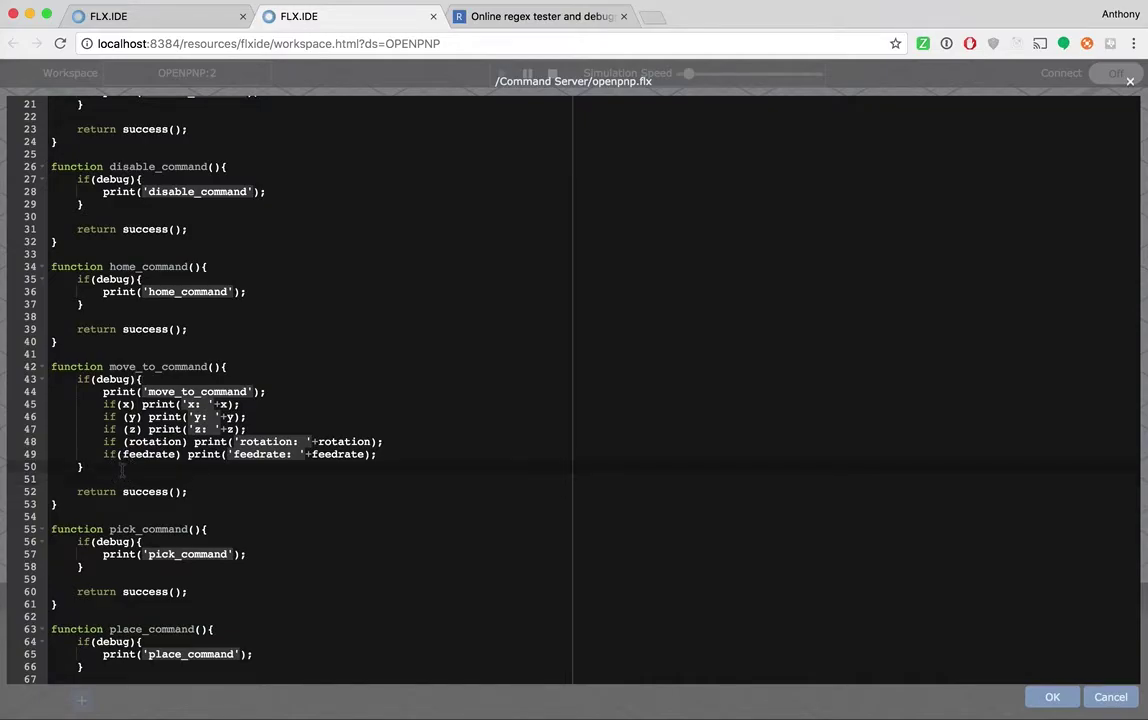
{"action": "key", "text": "Return"}
{"action": "key", "text": "Return"}
{"action": "key", "text": "Up"}
{"action": "type", "text": "/"}
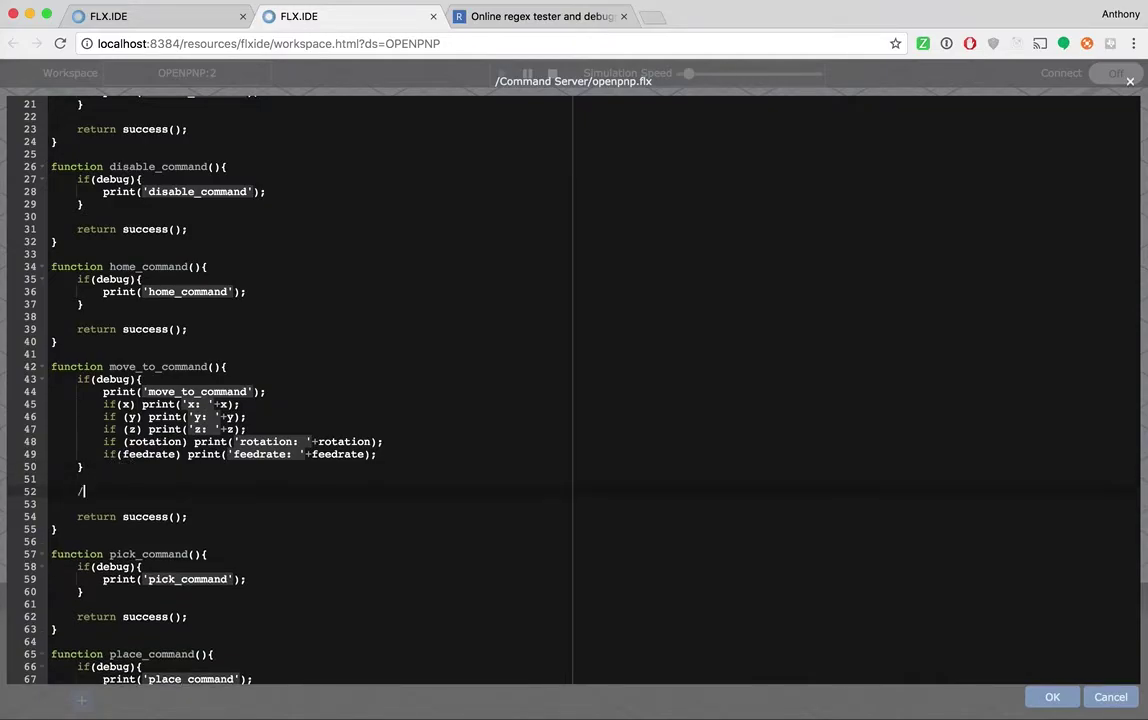
{"action": "type", "text": "/ actual movements"}
{"action": "left_click", "coordinate": [1110, 697]}
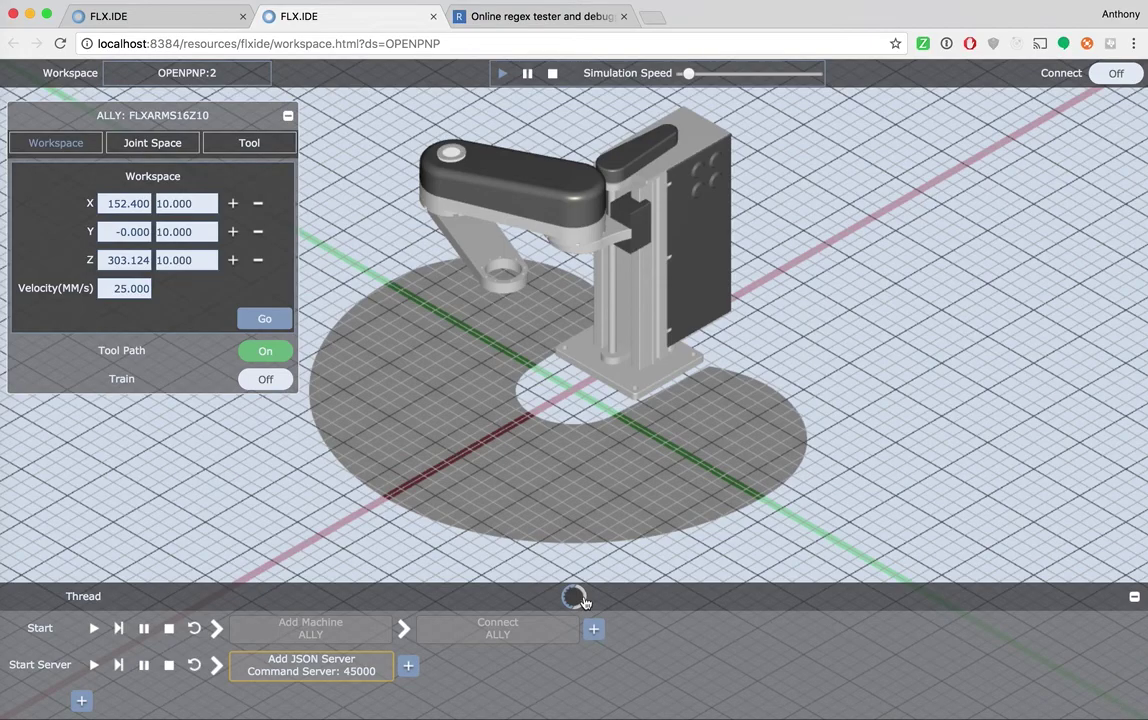